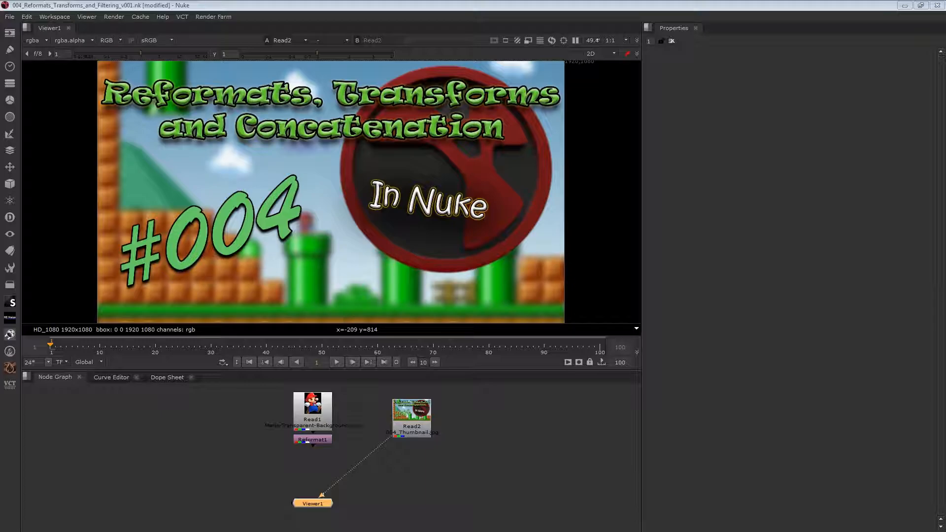
# - Switch to the browser and read the dictionary definition of concatenation
pyautogui.hotkey('alt', 'Tab')
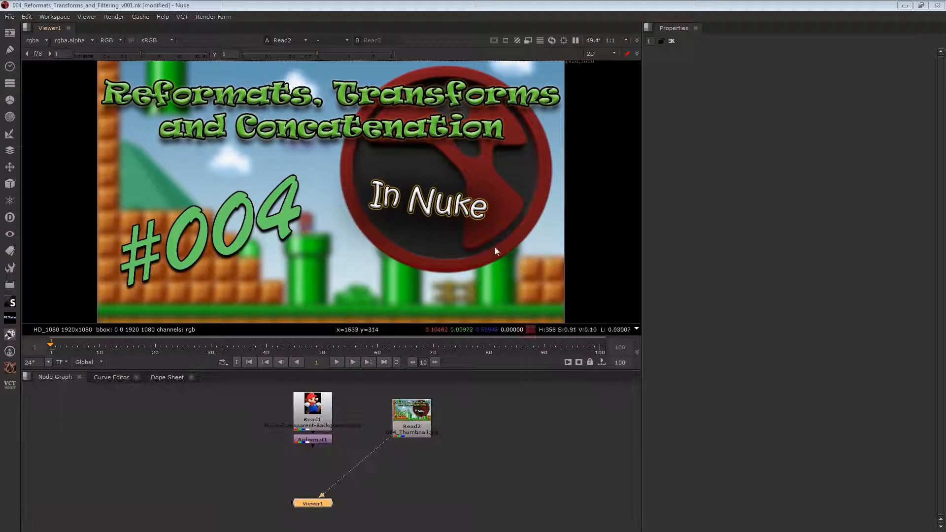
# - Delete the thumbnail Read2 node from the node graph and view the output of Reformat1
pyautogui.click(362, 471)
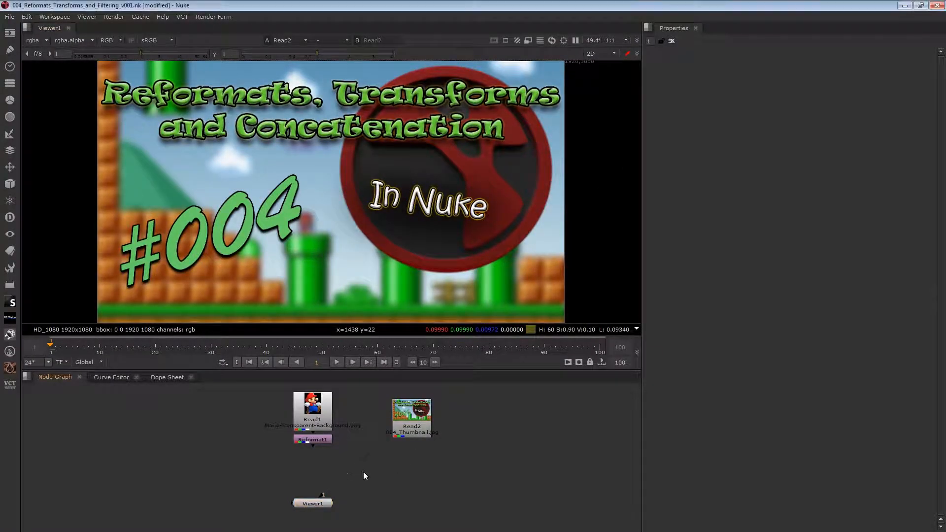
pyautogui.press('Delete')
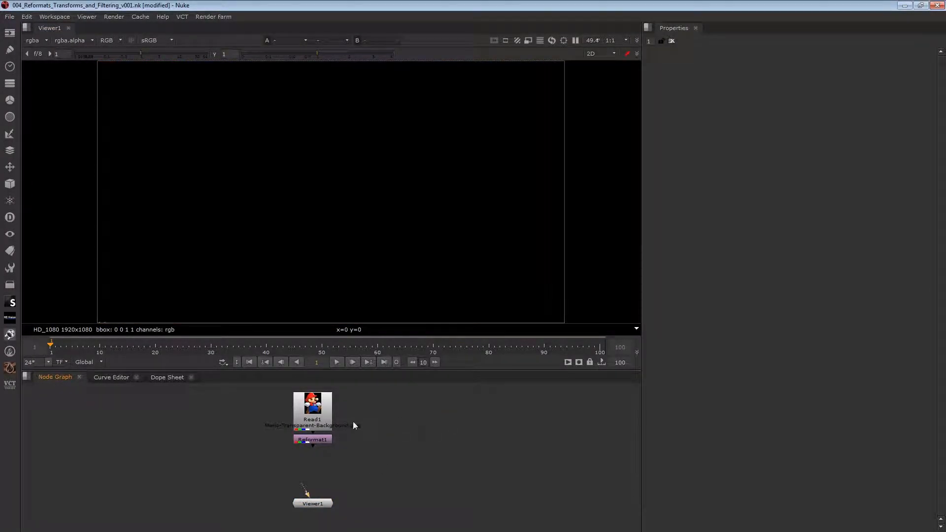
pyautogui.click(315, 440)
pyautogui.press('1')
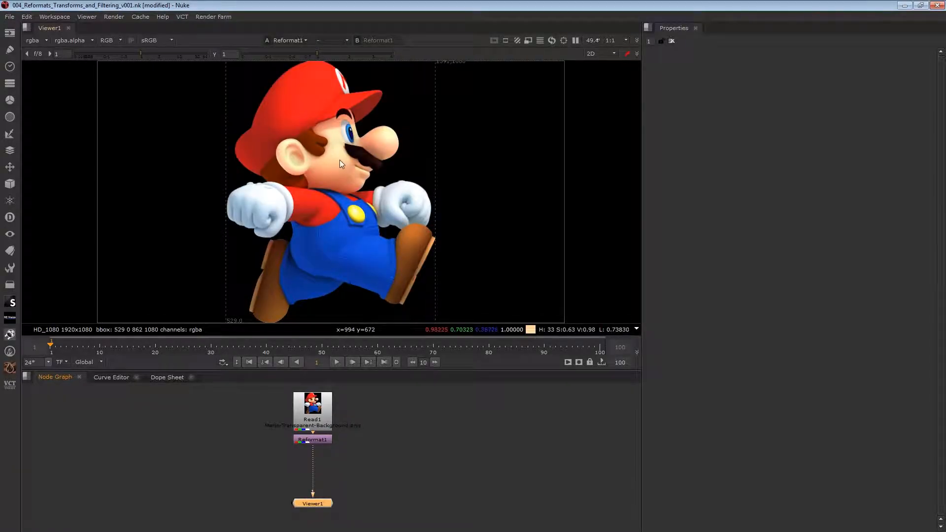
# - Add a Transform node between Reformat1 and the viewer and set its scale to 0.5
pyautogui.click(331, 440)
pyautogui.click(342, 492)
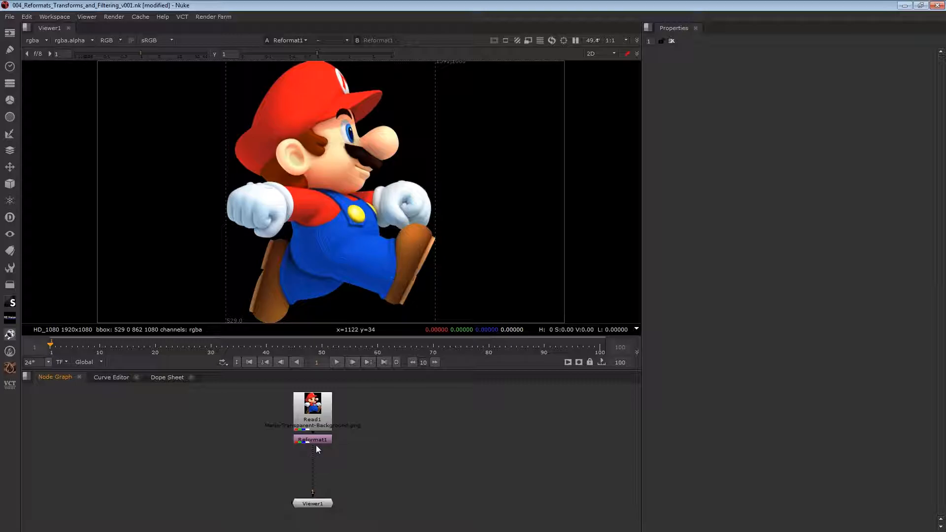
pyautogui.press('t')
pyautogui.moveTo(316, 455); pyautogui.dragTo(317, 476)
pyautogui.click(689, 105)
pyautogui.write('0.5')
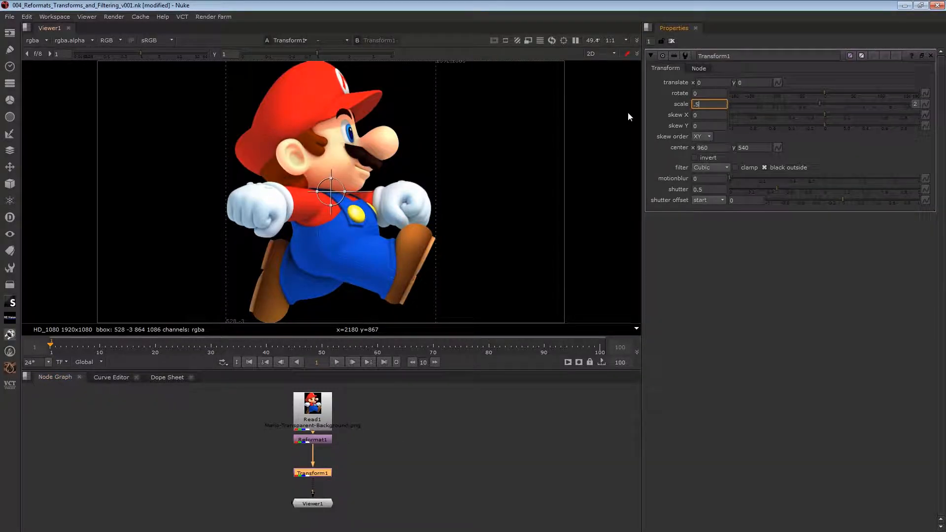
pyautogui.press('Return')
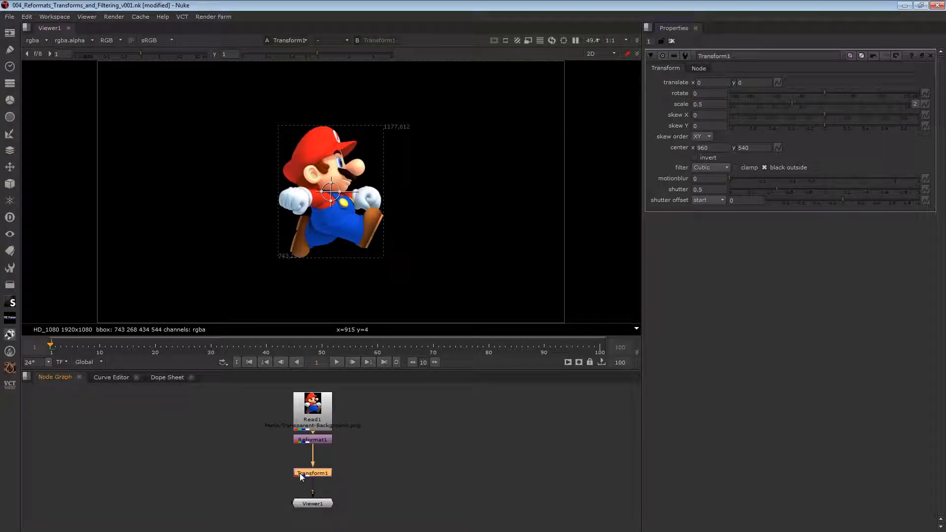
# - Add a second Transform directly below Transform1, set its scale to 2, and clear the open node properties
pyautogui.press('t')
pyautogui.click(709, 104)
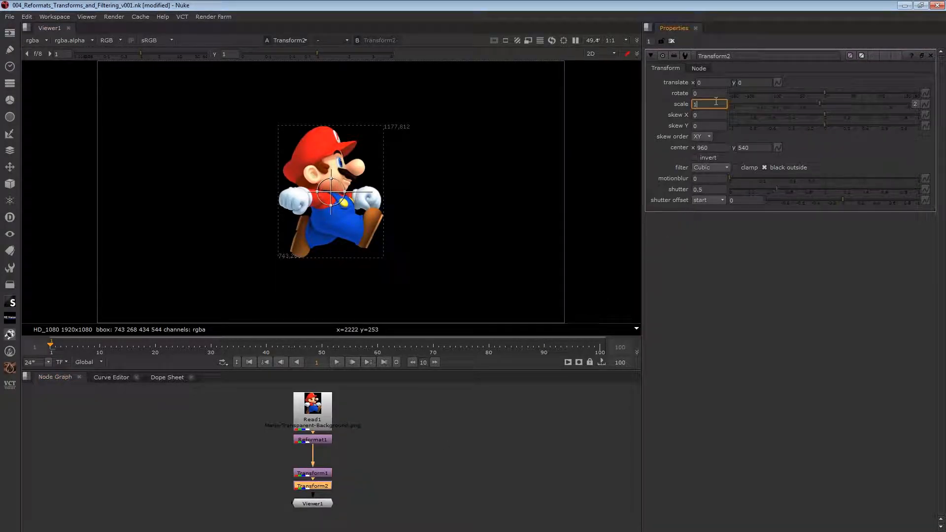
pyautogui.write('2')
pyautogui.press('Return')
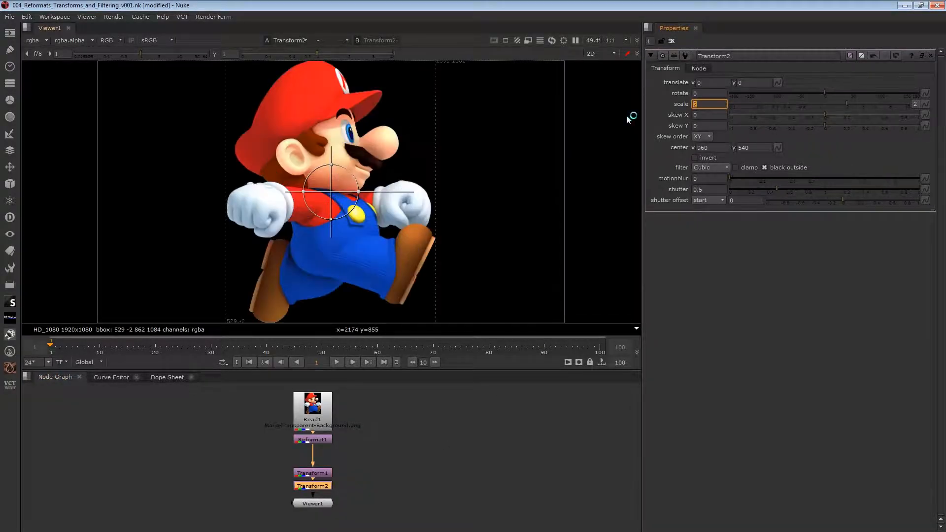
pyautogui.click(671, 41)
# - Disable and re-enable Transform1 and Transform2 together to compare the Mario image detail with and without them
pyautogui.scroll(-2, 403, 229)
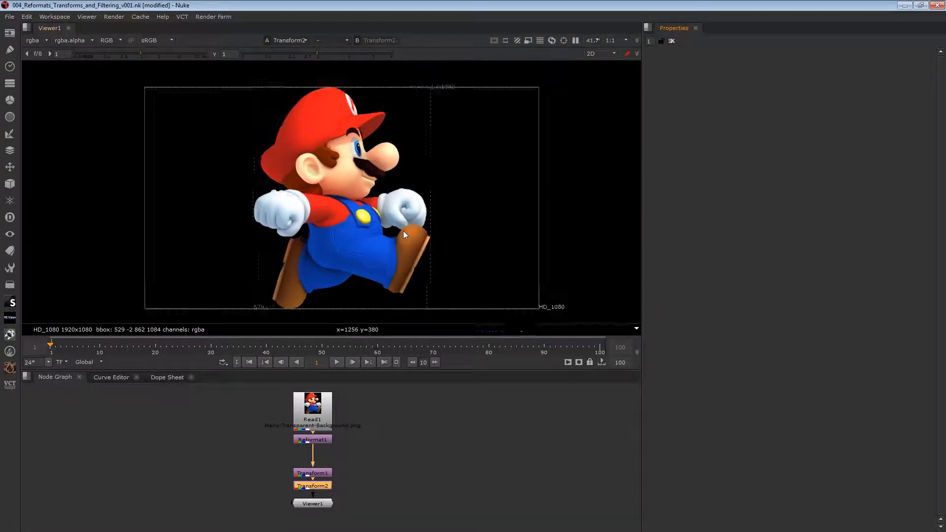
pyautogui.moveTo(392, 261); pyautogui.dragTo(397, 219, button='middle')
pyautogui.moveTo(244, 448); pyautogui.dragTo(376, 498)
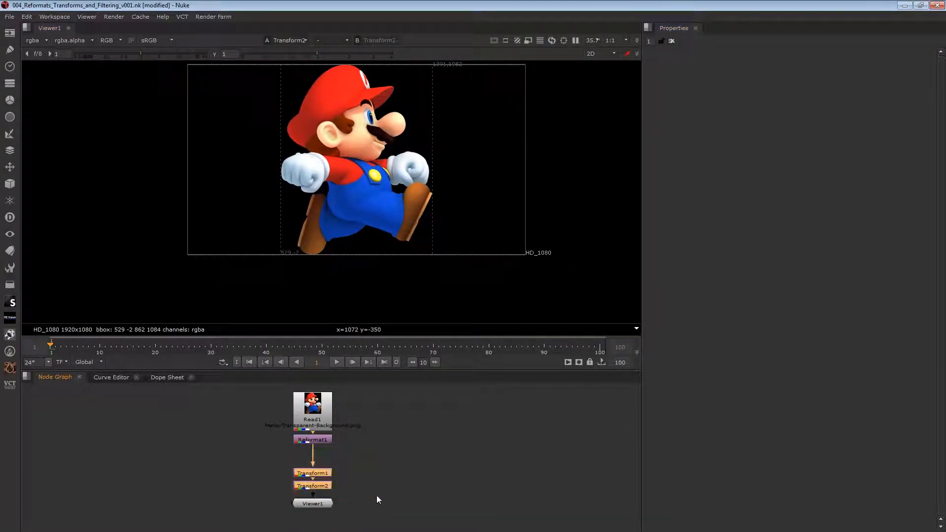
pyautogui.scroll(6, 394, 147)
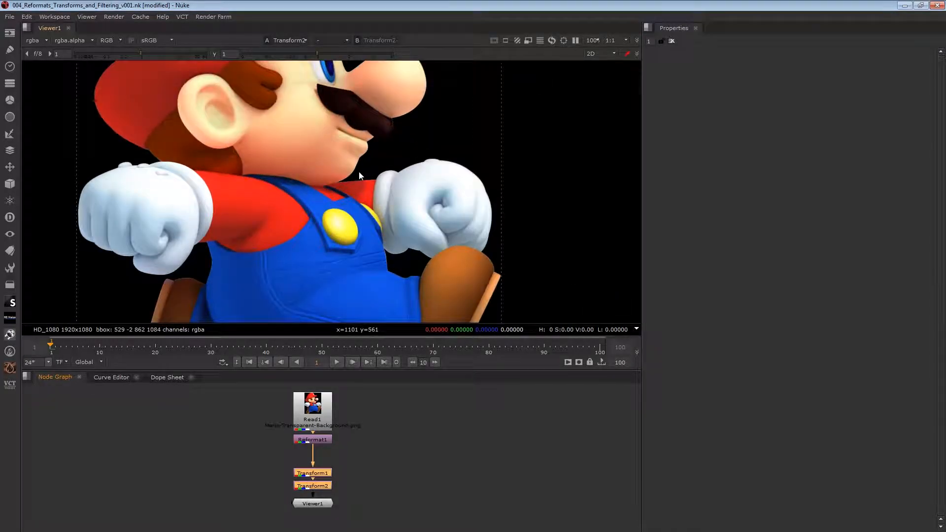
pyautogui.scroll(3, 357, 173)
pyautogui.press('d')
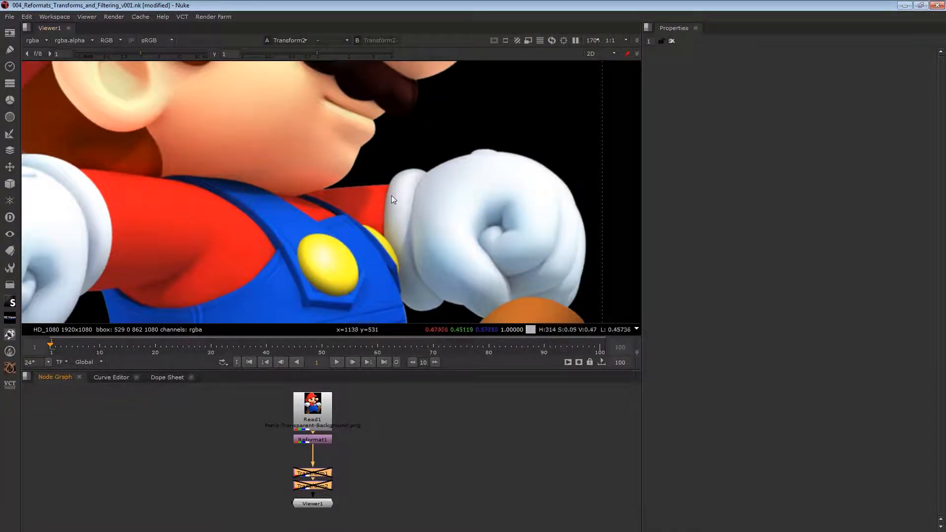
pyautogui.scroll(-5, 368, 235)
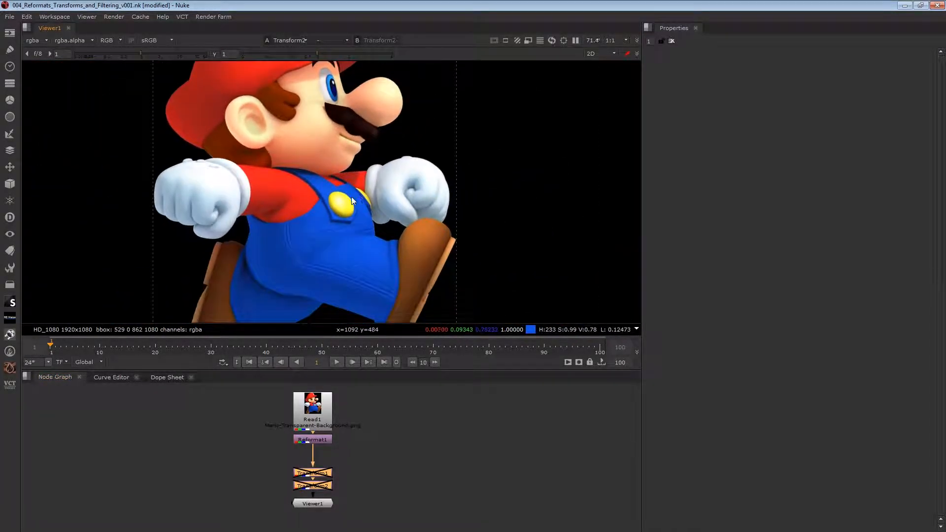
pyautogui.scroll(5, 211, 261)
pyautogui.scroll(-5, 207, 261)
pyautogui.press('d')
pyautogui.scroll(-2, 346, 259)
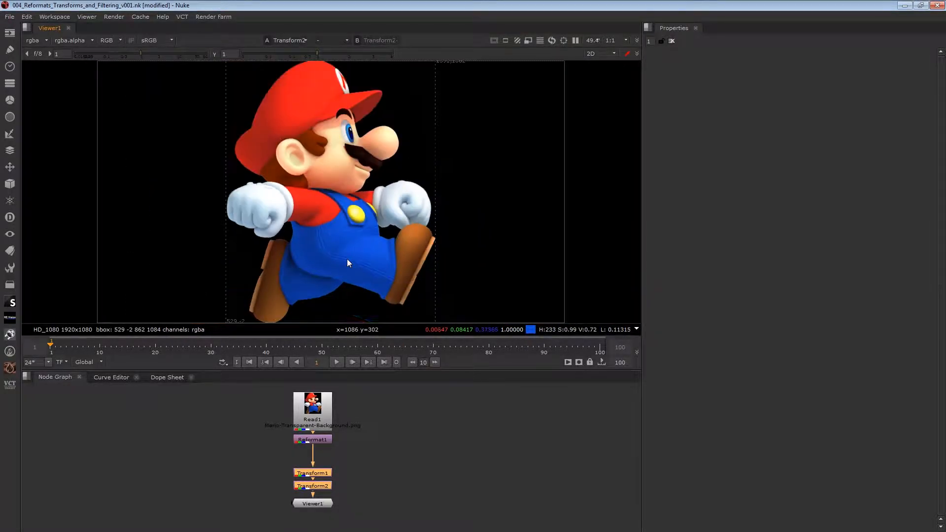
# - Branch a new Transform node off Reformat1 beside the first chain and set its scale to 0.5
pyautogui.moveTo(352, 484); pyautogui.dragTo(333, 412, button='middle')
pyautogui.moveTo(304, 428); pyautogui.dragTo(304, 465)
pyautogui.moveTo(362, 408); pyautogui.dragTo(338, 487, button='middle')
pyautogui.click(318, 464)
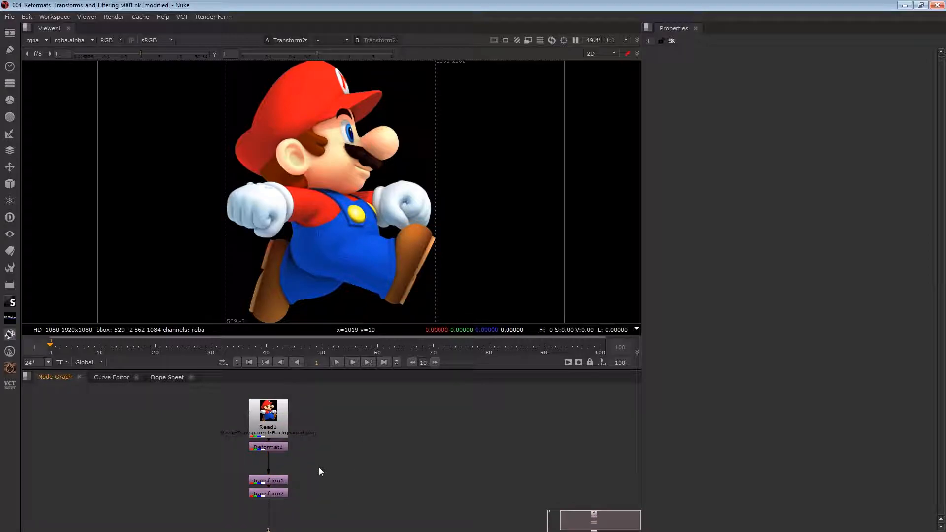
pyautogui.press('t')
pyautogui.moveTo(320, 468)
pyautogui.mouseDown()
pyautogui.moveTo(296, 448)
pyautogui.moveTo(267, 445)
pyautogui.moveTo(332, 482)
pyautogui.mouseUp()
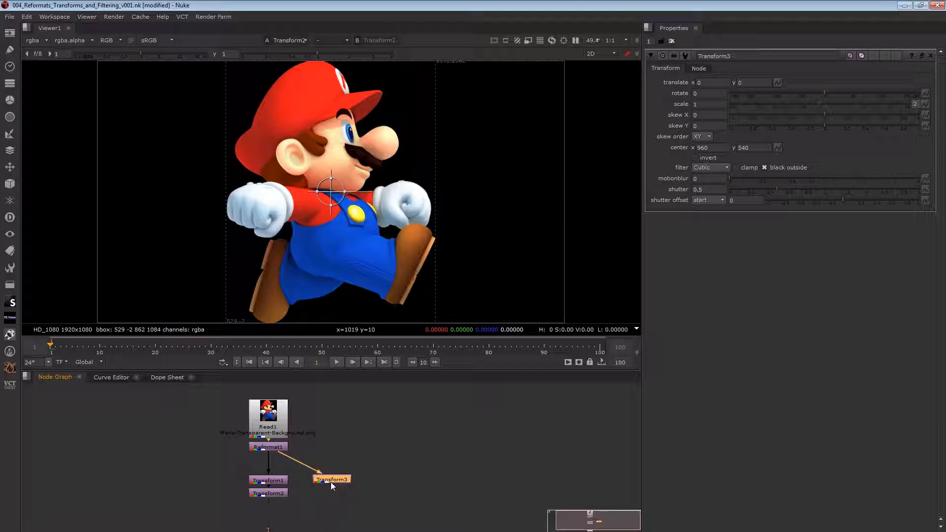
pyautogui.click(709, 104)
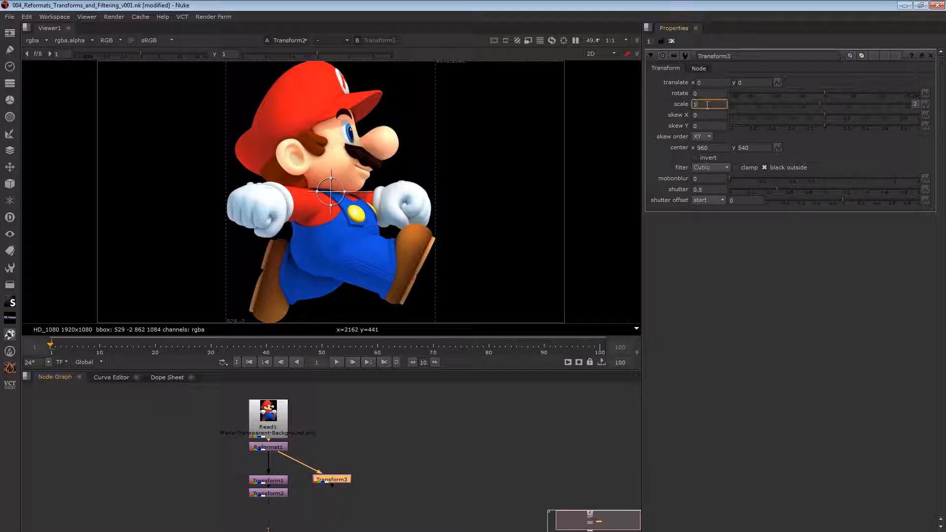
pyautogui.write('.5')
pyautogui.press('Return')
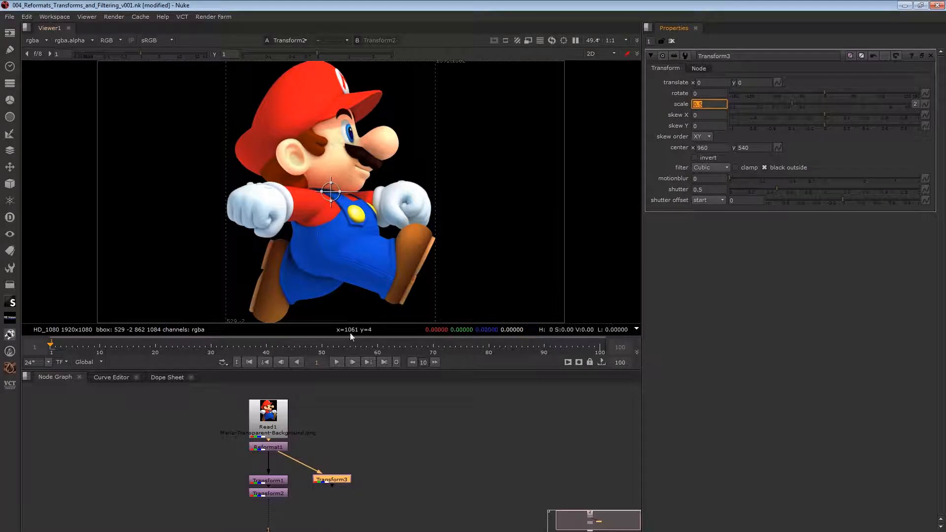
# - Add another Transform connected below Transform3 and view its output
pyautogui.click(315, 502)
pyautogui.press('t')
pyautogui.click(315, 496)
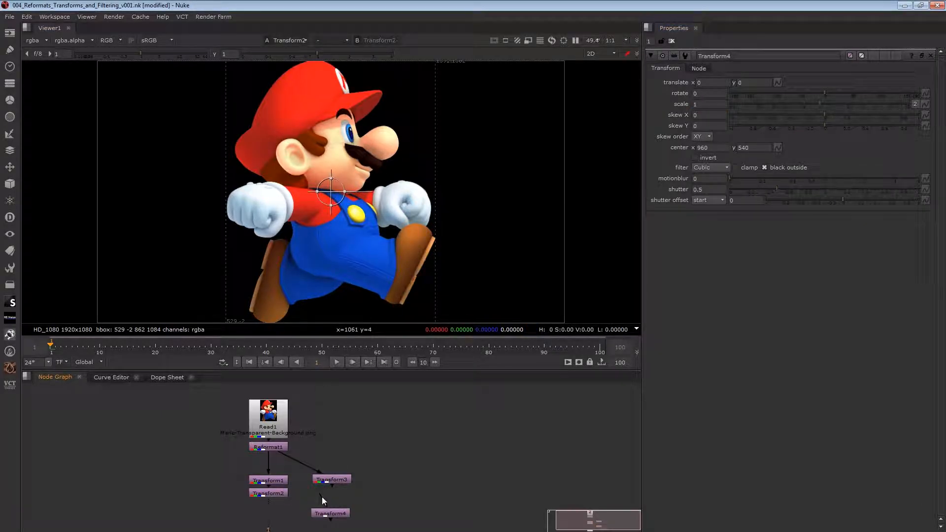
pyautogui.click(333, 513)
pyautogui.press('1')
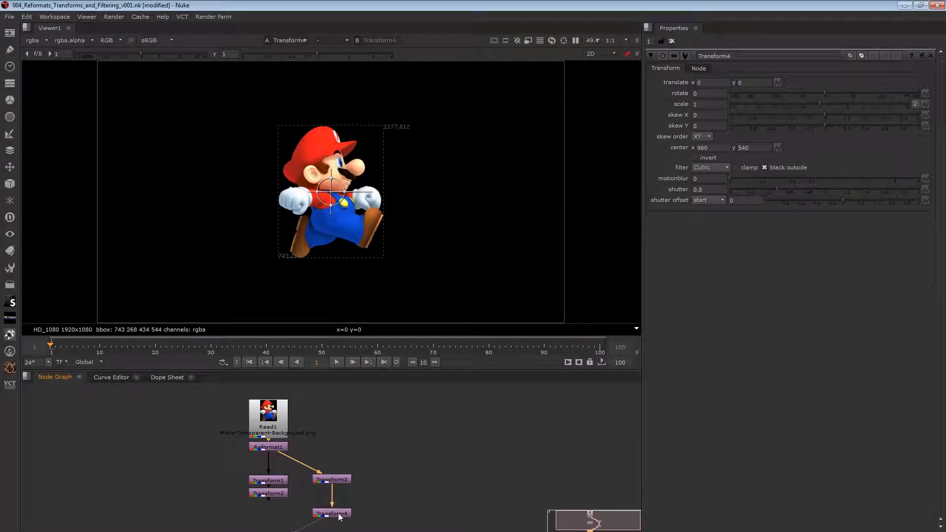
# - Enlarge the node graph area and place Viewer1 beneath Transform4
pyautogui.moveTo(399, 511); pyautogui.dragTo(415, 473, button='middle')
pyautogui.moveTo(400, 370); pyautogui.dragTo(397, 293)
pyautogui.scroll(5, 367, 158)
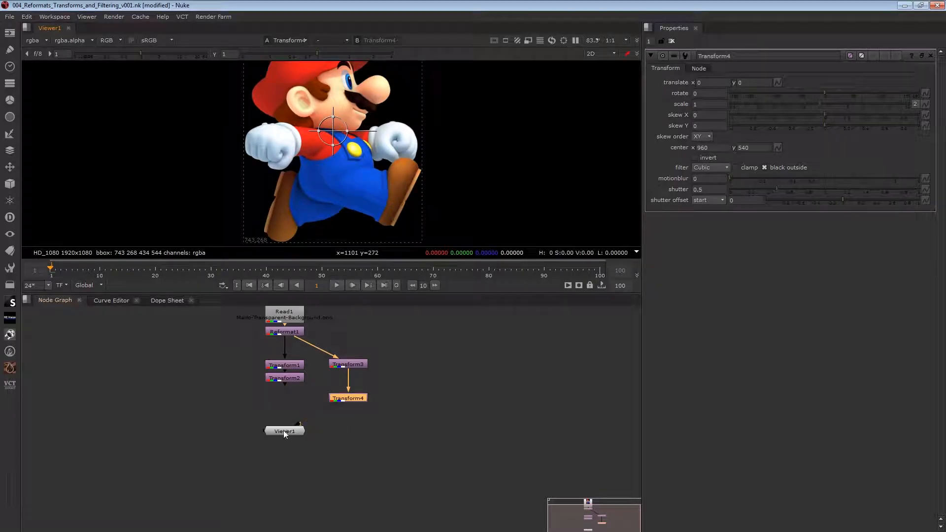
pyautogui.moveTo(284, 433); pyautogui.dragTo(351, 453)
# - Set Transform4's scale to 2 and clear the open node properties
pyautogui.click(352, 400)
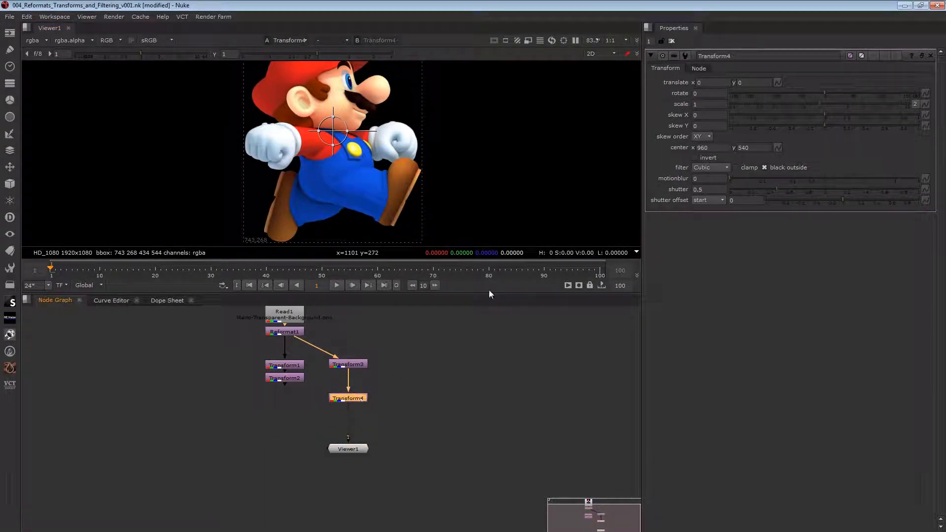
pyautogui.click(714, 104)
pyautogui.write('2')
pyautogui.press('Return')
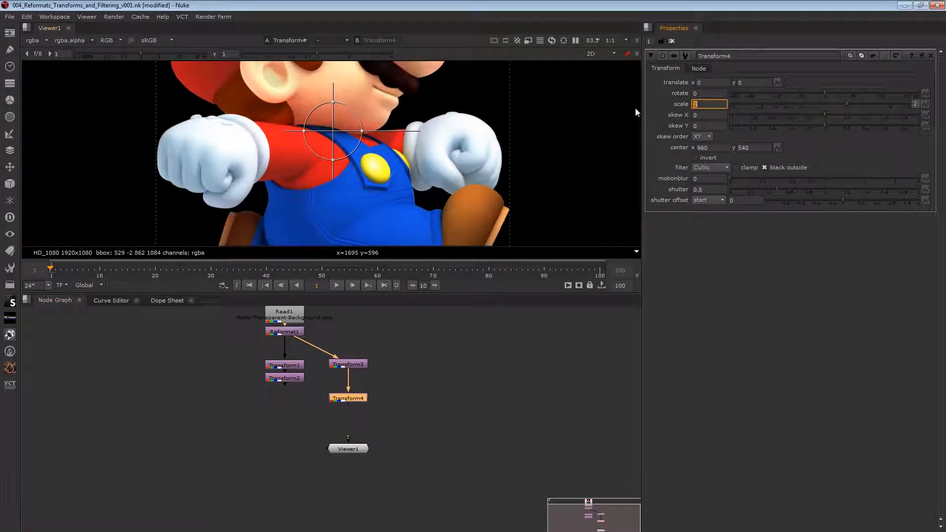
pyautogui.click(671, 42)
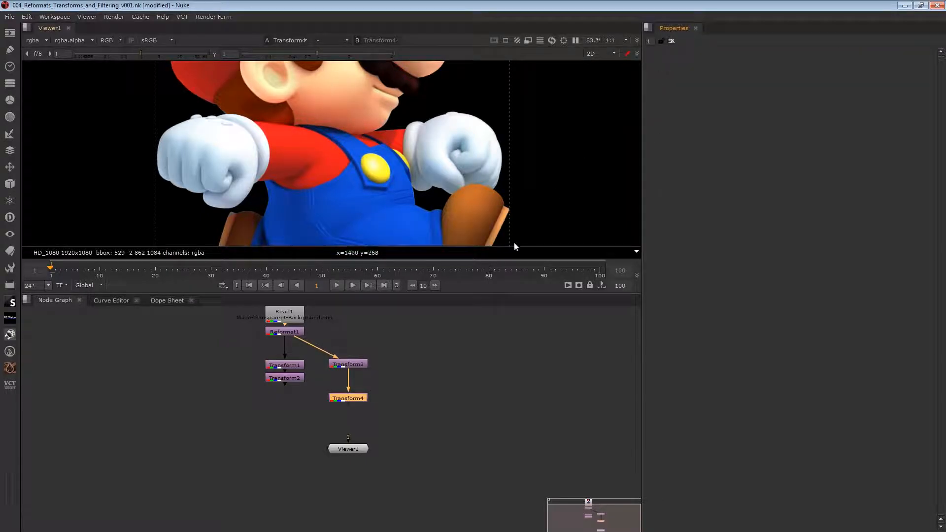
# - Insert a Grade node between Transform3 and Transform4 and inspect the image detail around Mario's face
pyautogui.click(359, 367)
pyautogui.press('g')
pyautogui.click(353, 399)
pyautogui.moveTo(405, 100); pyautogui.dragTo(409, 173, button='middle')
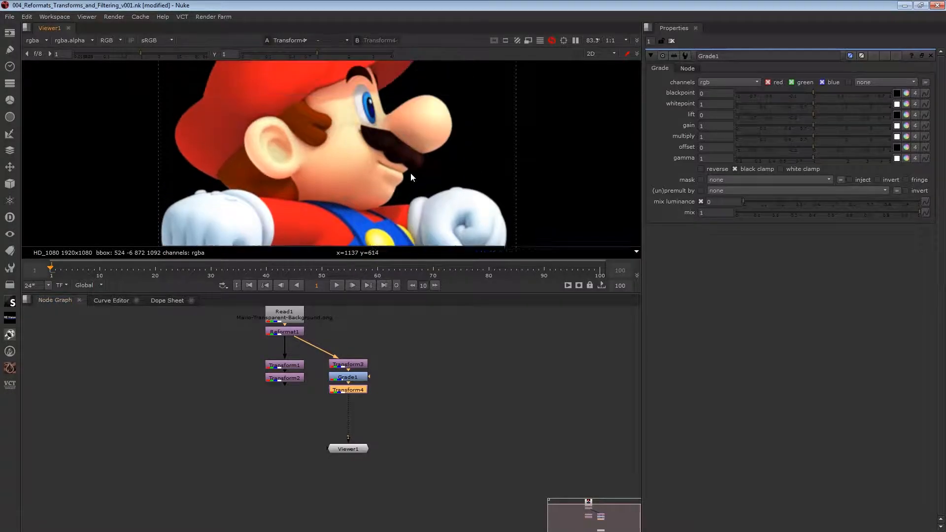
pyautogui.scroll(3, 388, 200)
pyautogui.moveTo(346, 117); pyautogui.dragTo(302, 125, button='middle')
pyautogui.scroll(1, 354, 201)
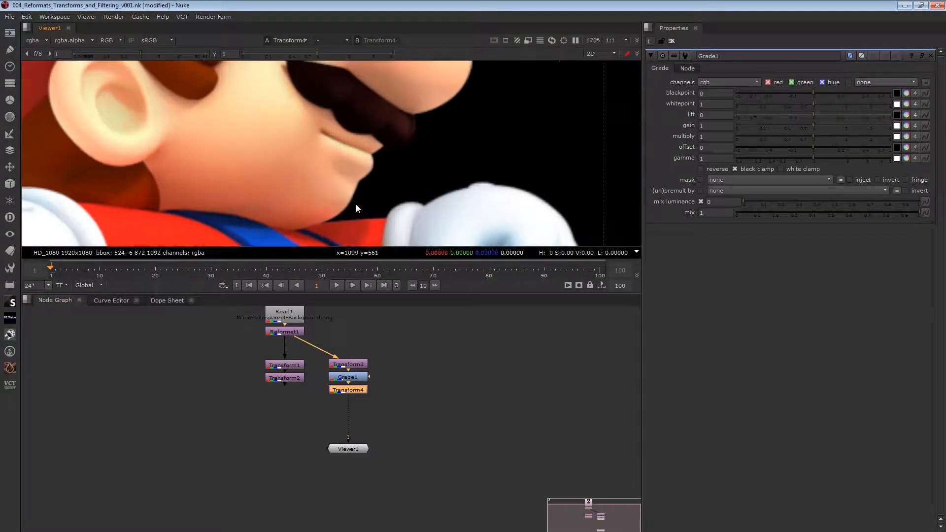
# - View the output of Transform2 for comparison with the graded branch
pyautogui.click(292, 331)
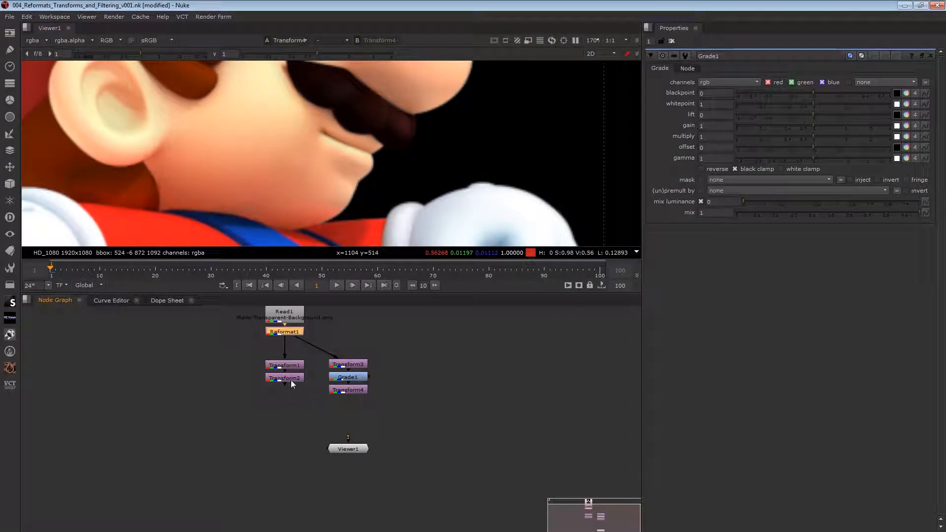
pyautogui.click(292, 379)
pyautogui.press('1')
# - Review the settings of all four Transform nodes and the Grade node in both branches
pyautogui.click(293, 366)
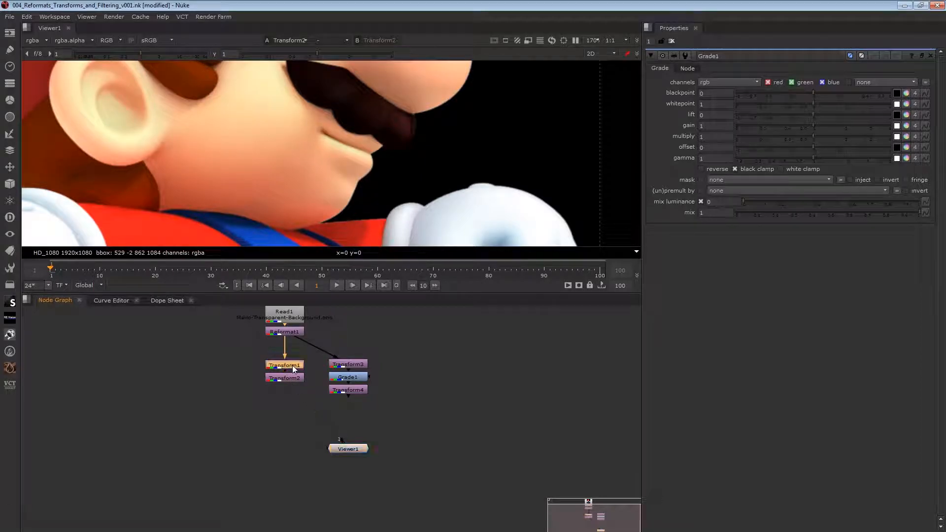
pyautogui.doubleClick(293, 367)
pyautogui.doubleClick(291, 378)
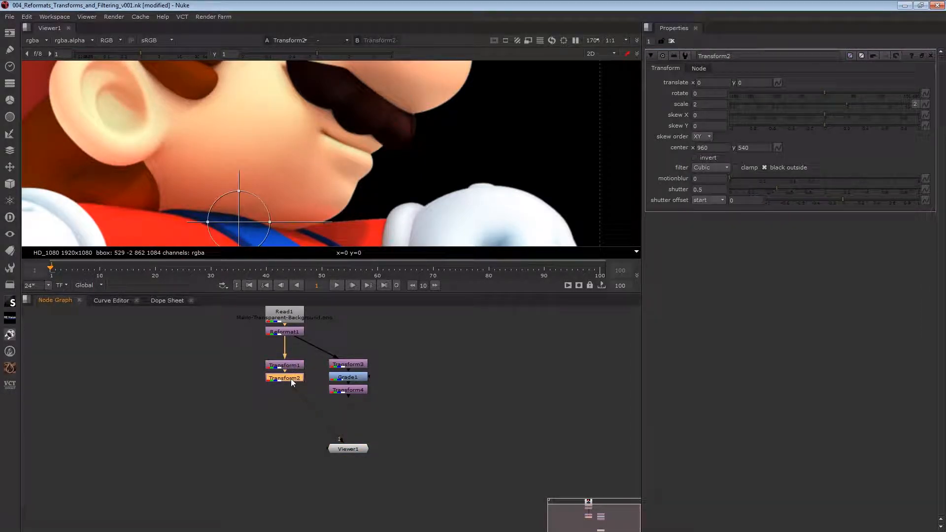
pyautogui.doubleClick(352, 365)
pyautogui.doubleClick(355, 391)
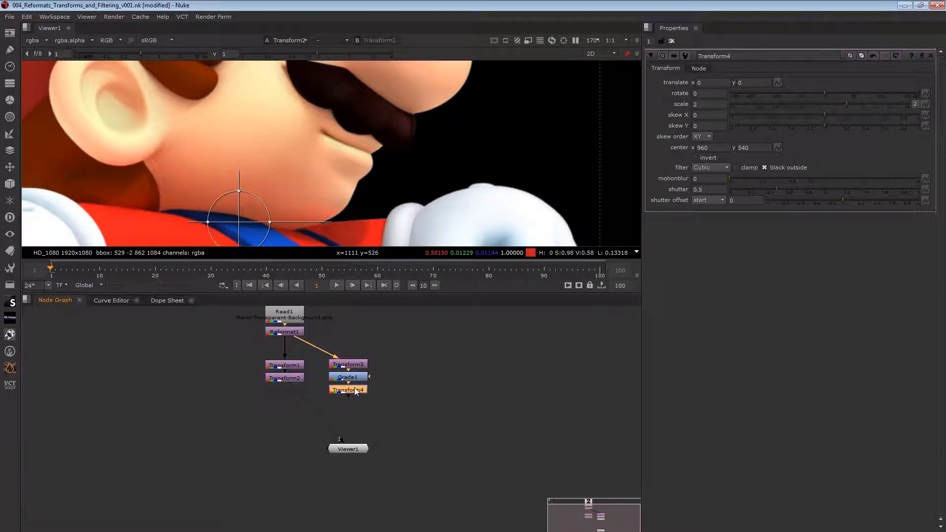
pyautogui.doubleClick(354, 378)
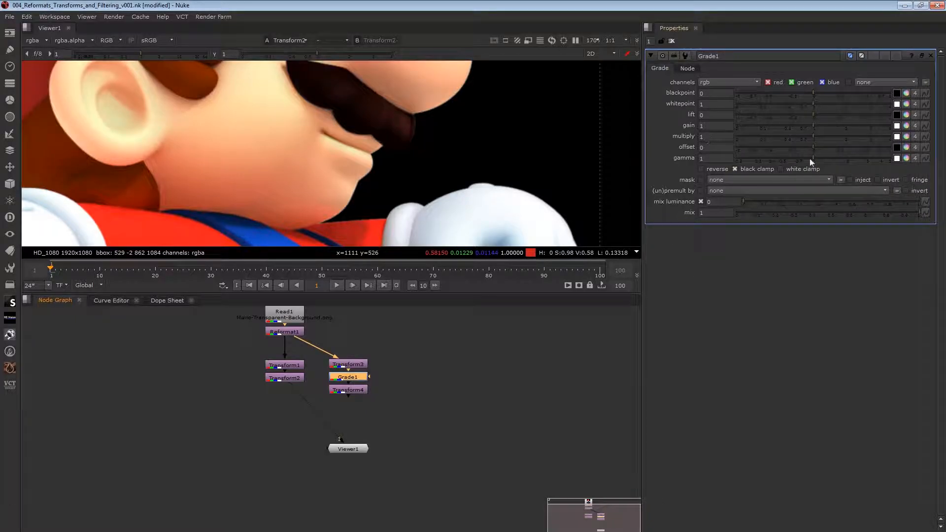
# - Connect Transform2 to viewer input 1 and Transform4 to viewer input 2, and compare the two outputs
pyautogui.click(298, 377)
pyautogui.press('1')
pyautogui.click(352, 390)
pyautogui.press('2')
pyautogui.press('1')
pyautogui.press('2')
pyautogui.press('1')
pyautogui.press('2')
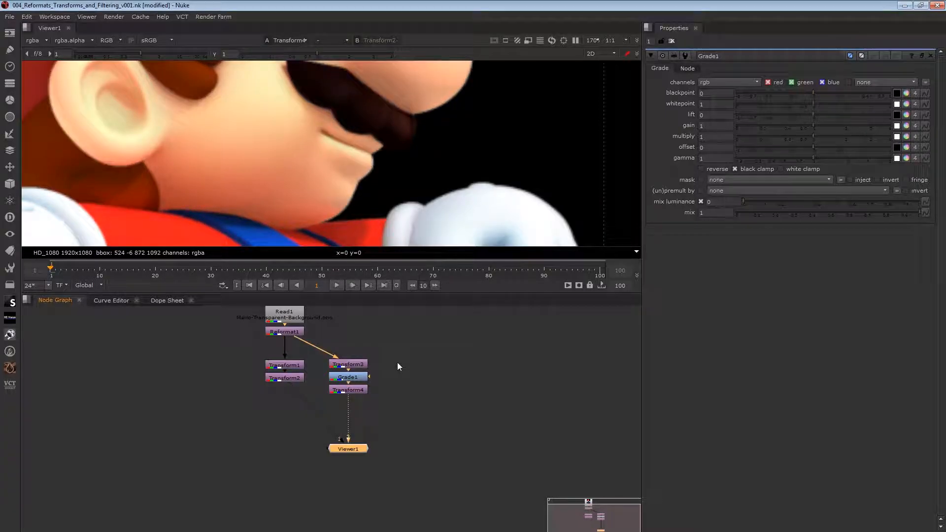
pyautogui.press('1')
pyautogui.press('2')
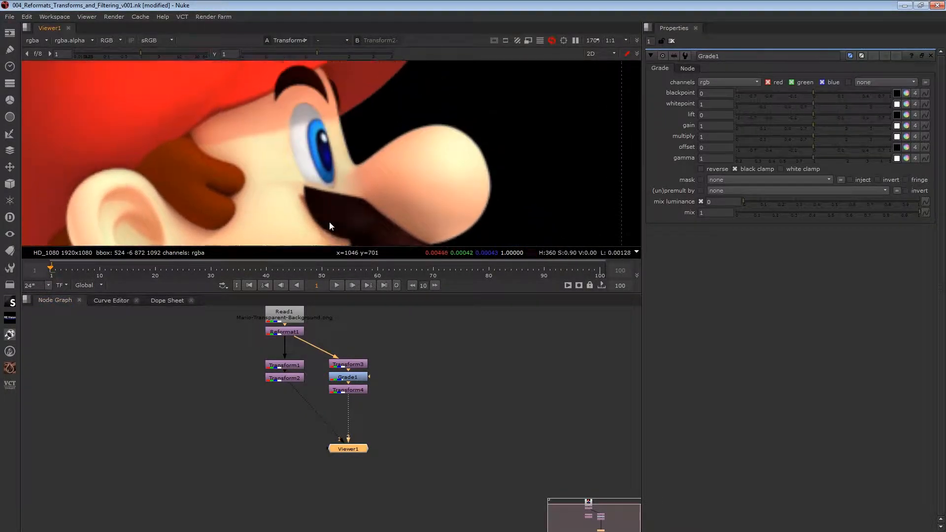
# - Compare viewer inputs 1 and 2 in close-up around Mario's eye, nose and mouth for differences in sharpness
pyautogui.scroll(3, 310, 178)
pyautogui.press('1')
pyautogui.press('2')
pyautogui.press('1')
pyautogui.press('2')
pyautogui.moveTo(323, 235); pyautogui.dragTo(306, 135, button='middle')
pyautogui.moveTo(281, 183); pyautogui.dragTo(386, 142, button='middle')
pyautogui.scroll(-1, 346, 174)
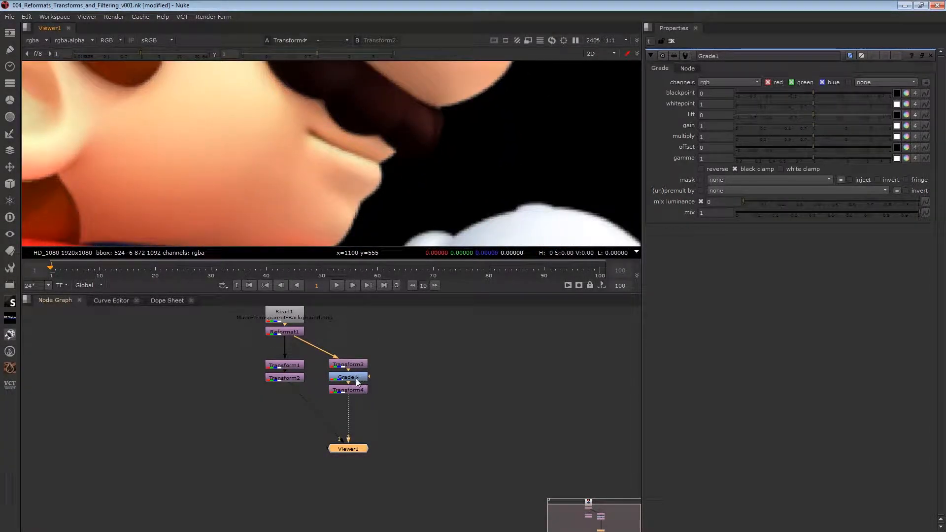
pyautogui.click(335, 365)
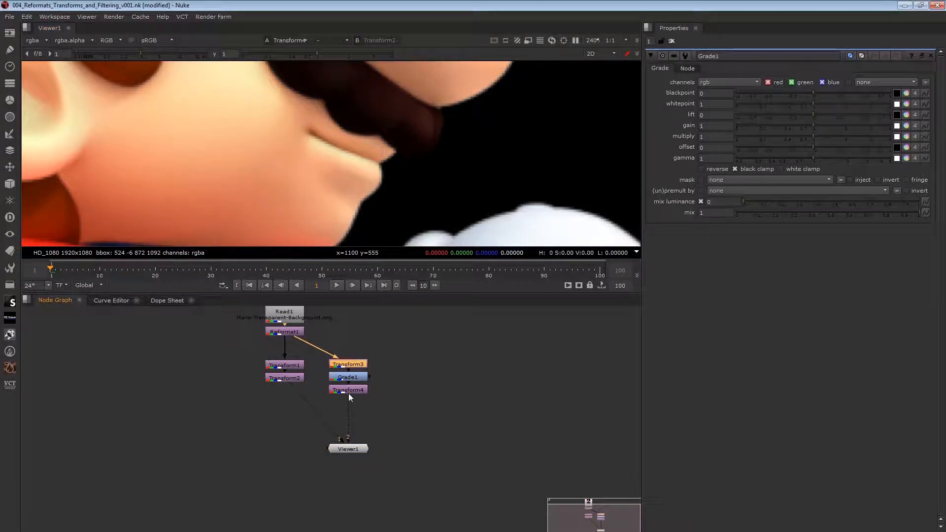
pyautogui.moveTo(348, 377)
pyautogui.mouseDown()
pyautogui.moveTo(418, 375)
pyautogui.moveTo(348, 375)
pyautogui.mouseUp()
pyautogui.click(382, 379)
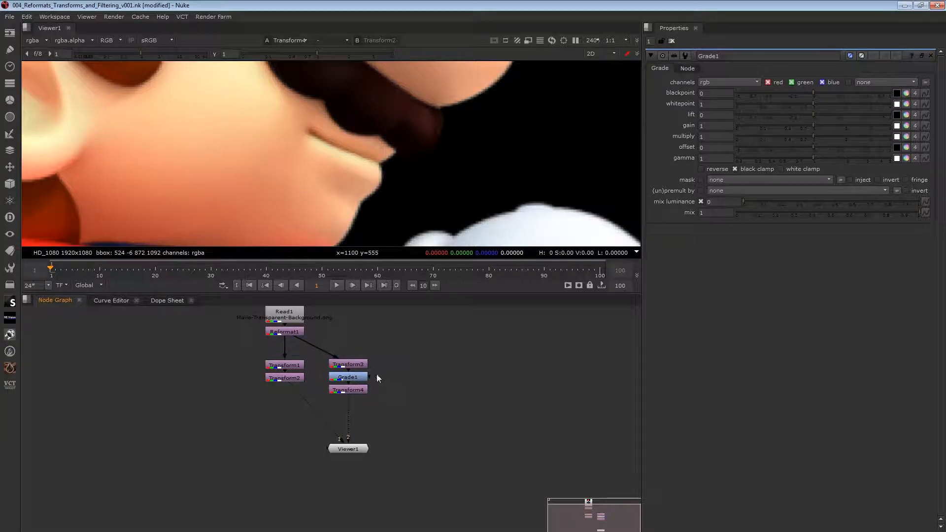
# - Add an unconnected Mirror node in the empty graph area beside Transform2
pyautogui.click(289, 366)
pyautogui.click(241, 407)
pyautogui.press('Tab')
pyautogui.write('MI')
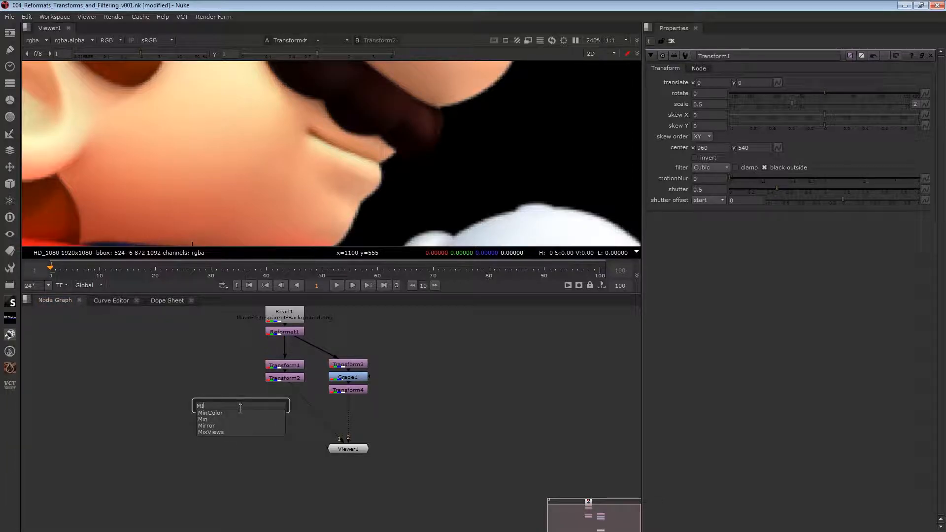
pyautogui.click(238, 424)
pyautogui.click(197, 385)
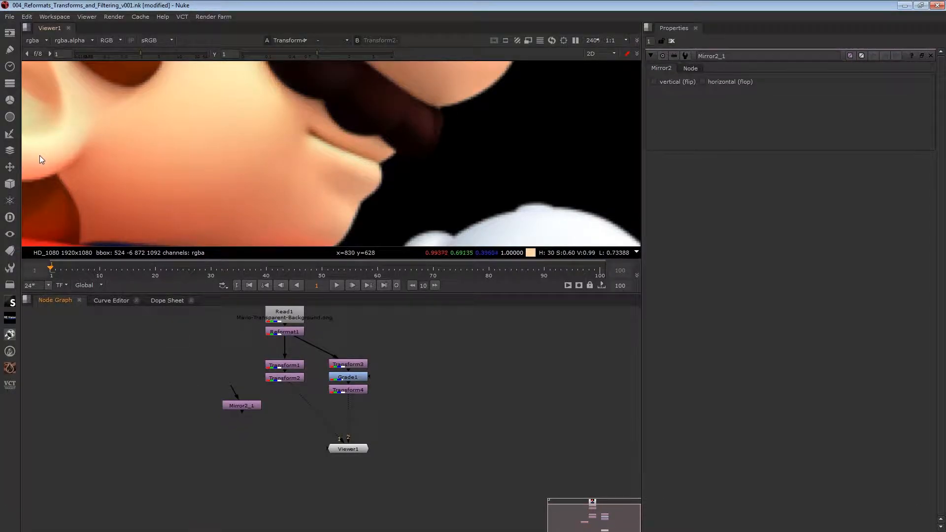
# - Look through the available transform nodes and delete the unconnected Mirror node
pyautogui.click(10, 168)
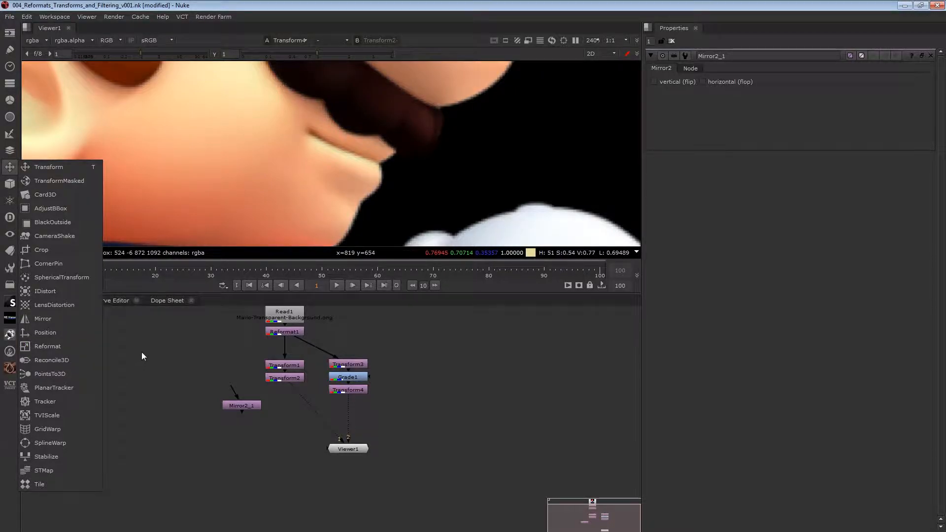
pyautogui.click(197, 389)
pyautogui.click(243, 407)
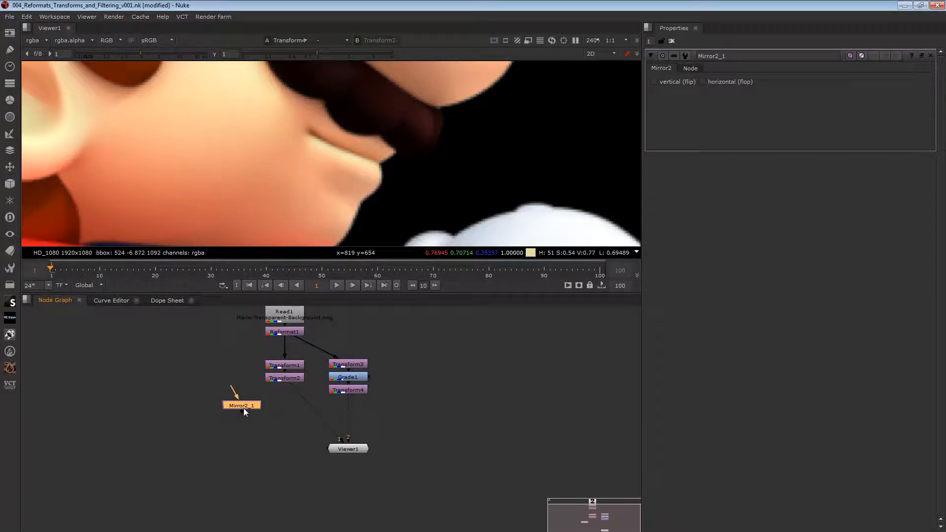
pyautogui.click(268, 414)
pyautogui.click(243, 406)
pyautogui.press('Delete')
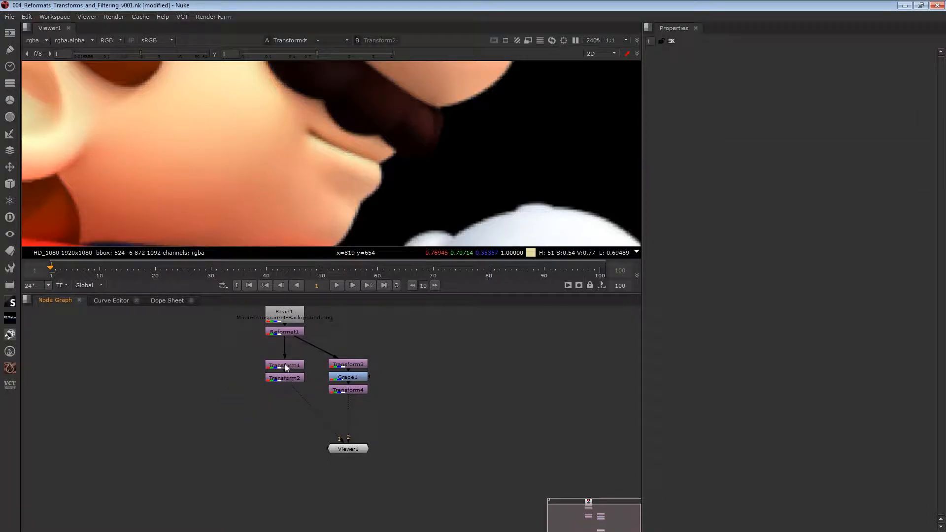
# - View the output of Transform2 through viewer input 1 and open its settings
pyautogui.click(285, 365)
pyautogui.click(287, 377)
pyautogui.press('1')
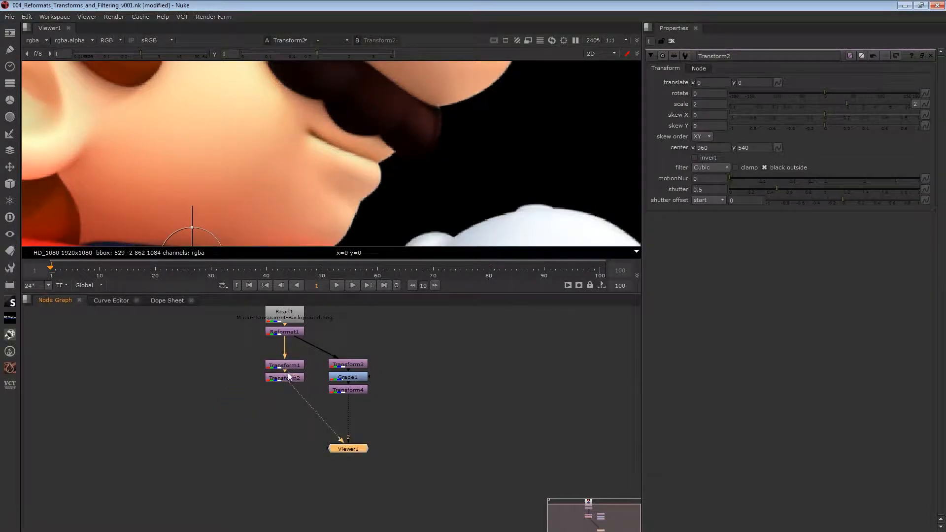
pyautogui.click(286, 378)
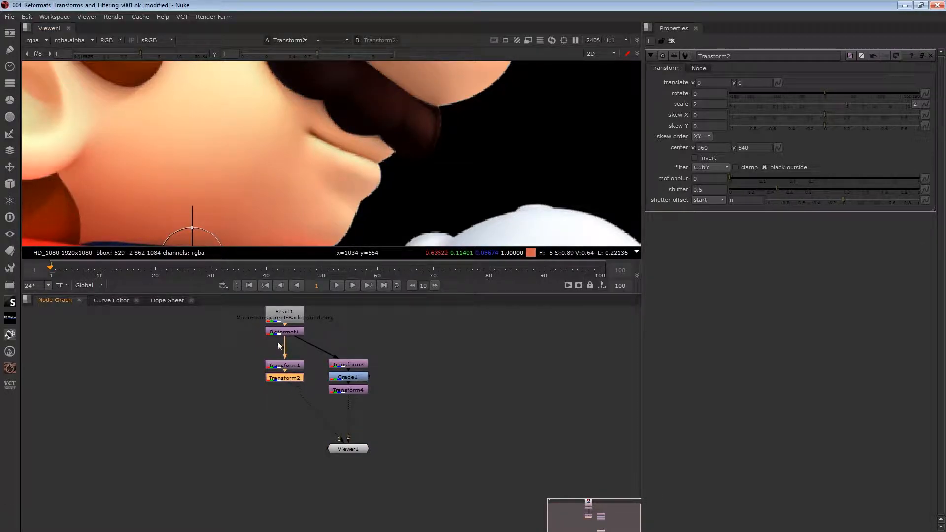
# - Move Transform2 slightly below Transform1 to separate them, and review the scale and filter settings of both nodes
pyautogui.click(289, 367)
pyautogui.click(291, 378)
pyautogui.click(285, 367)
pyautogui.moveTo(283, 376); pyautogui.dragTo(283, 384)
pyautogui.click(284, 366)
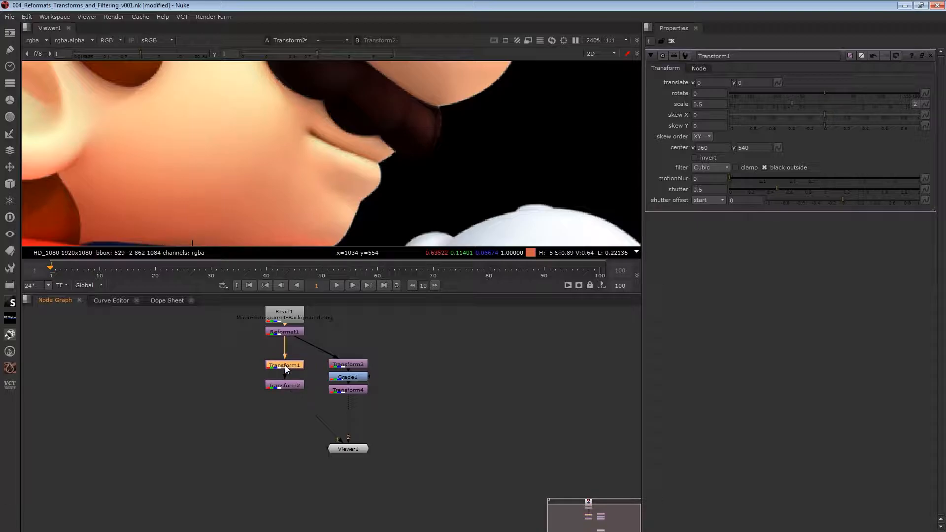
pyautogui.click(283, 385)
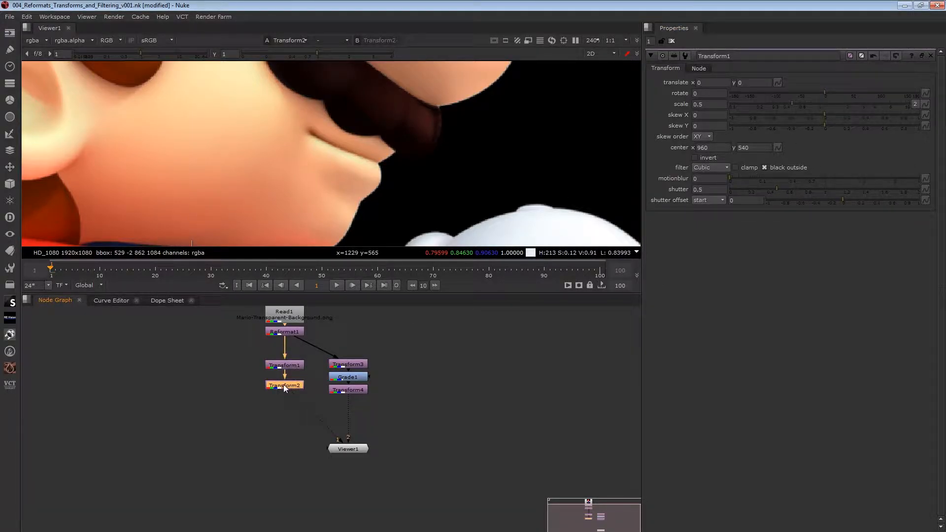
pyautogui.moveTo(255, 368); pyautogui.dragTo(315, 380)
pyautogui.click(299, 385)
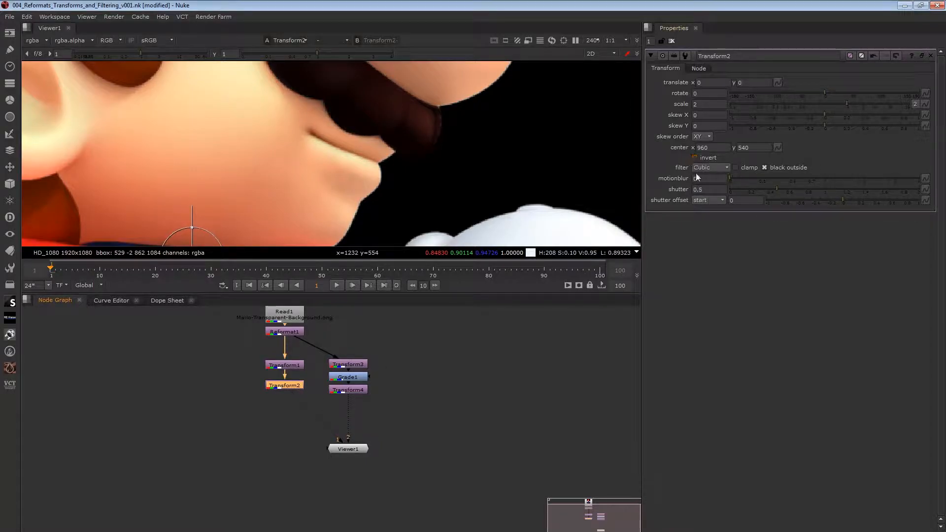
pyautogui.click(292, 365)
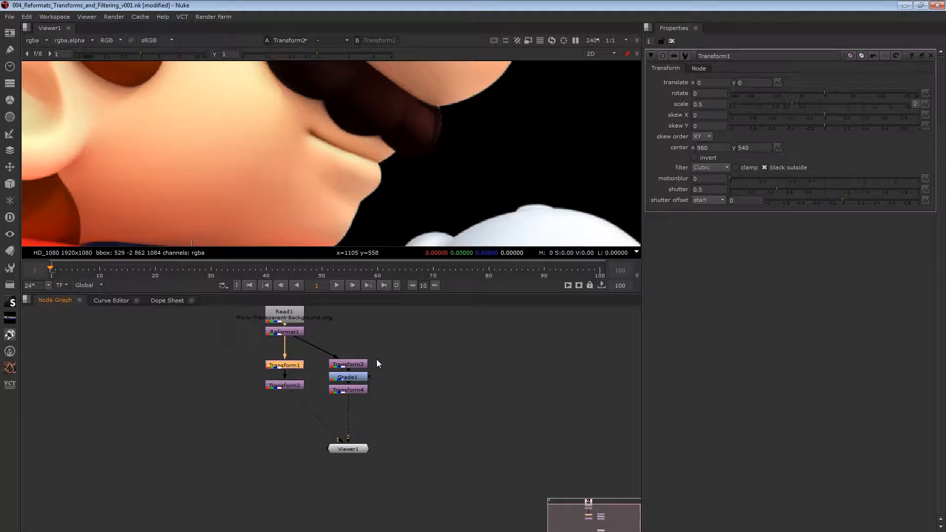
# - View the outputs of Transform3, Grade1 and Transform4 in turn on viewer input 1, and open Transform4's settings
pyautogui.click(358, 365)
pyautogui.press('1')
pyautogui.moveTo(280, 207); pyautogui.dragTo(341, 137, button='middle')
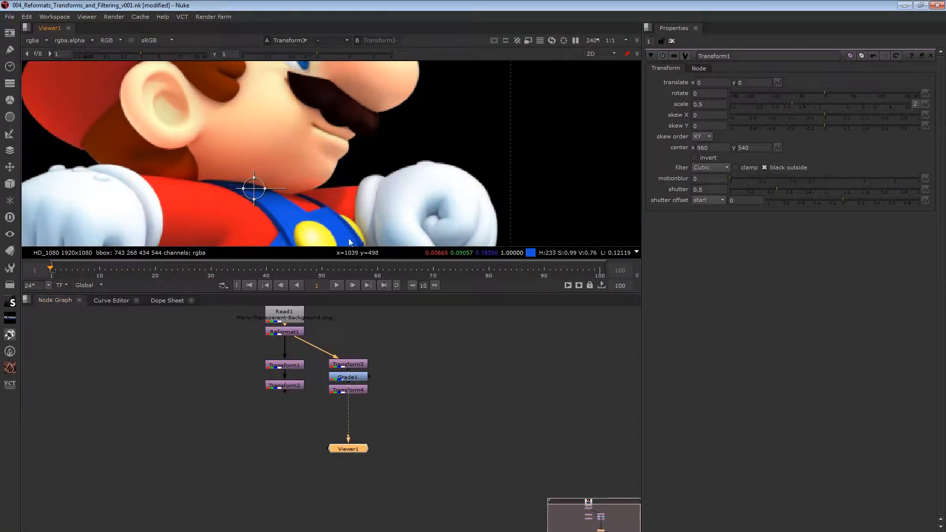
pyautogui.click(354, 376)
pyautogui.press('1')
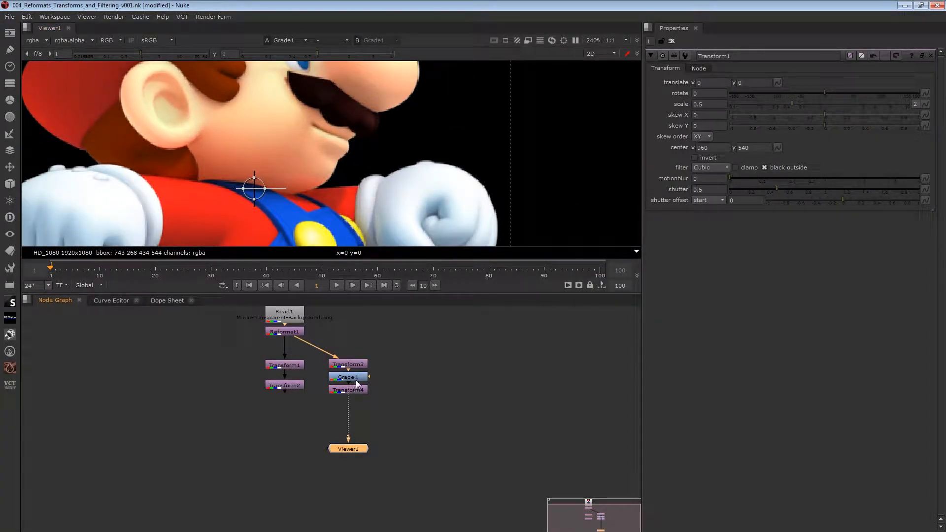
pyautogui.doubleClick(354, 390)
pyautogui.press('1')
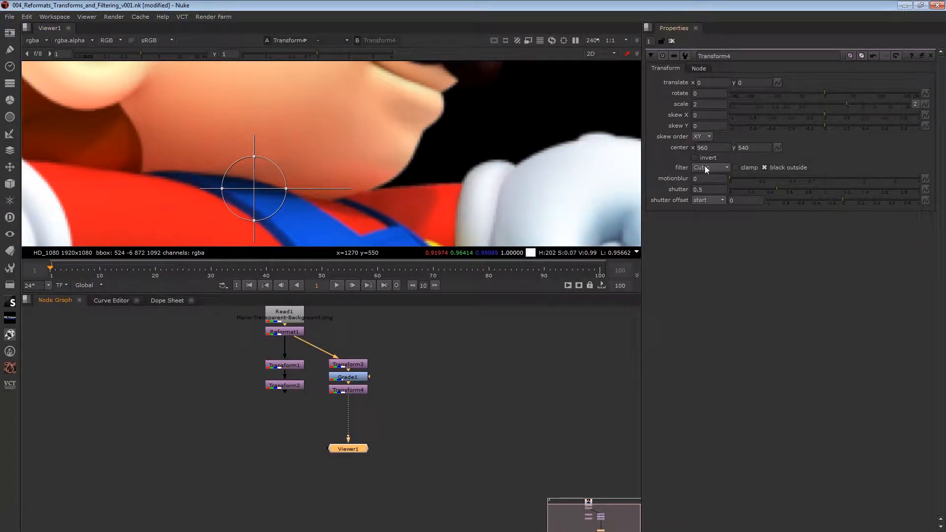
# - Pull Grade1 out beside Transform3 and Transform4 to show the break in the chain, and put it back between them
pyautogui.moveTo(352, 380); pyautogui.dragTo(406, 380)
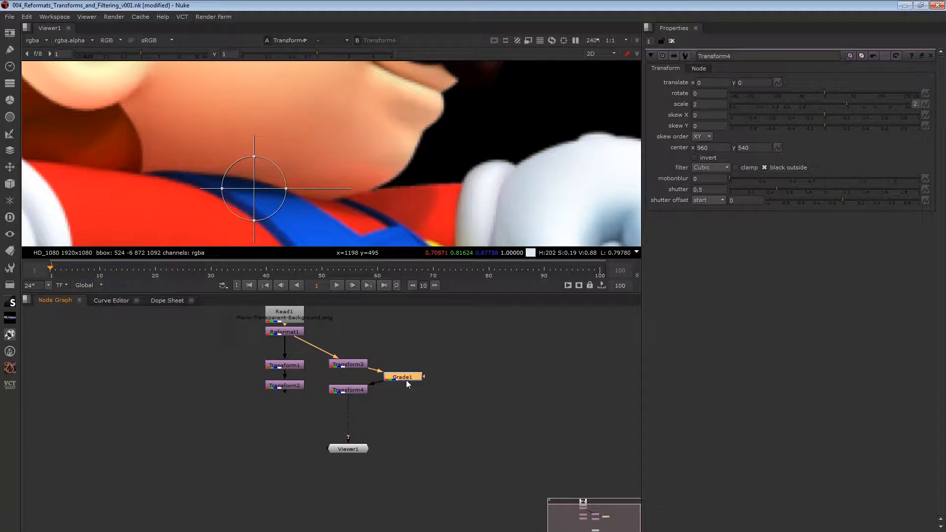
pyautogui.moveTo(348, 365)
pyautogui.mouseDown()
pyautogui.moveTo(352, 349)
pyautogui.moveTo(350, 363)
pyautogui.mouseUp()
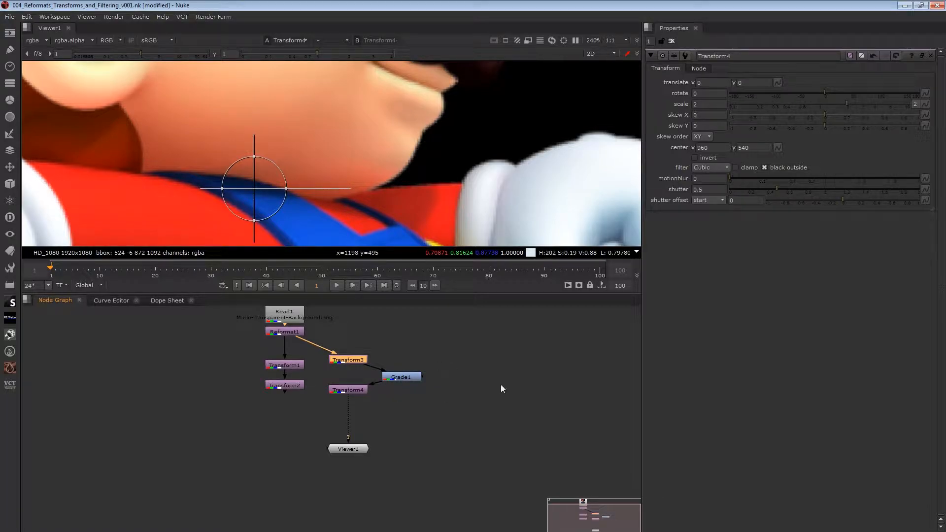
pyautogui.moveTo(415, 378); pyautogui.dragTo(352, 365)
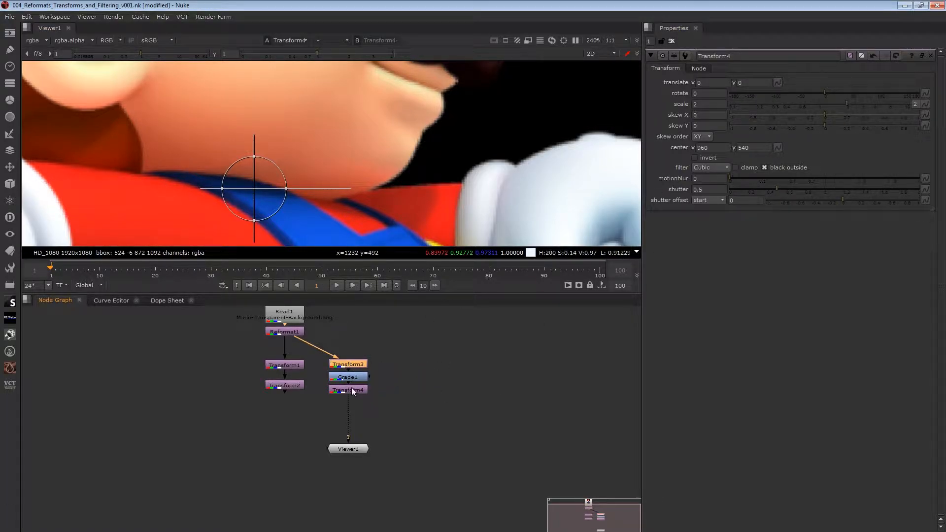
# - Move Transform1 down so it sits directly above Transform2
pyautogui.scroll(-5, 402, 171)
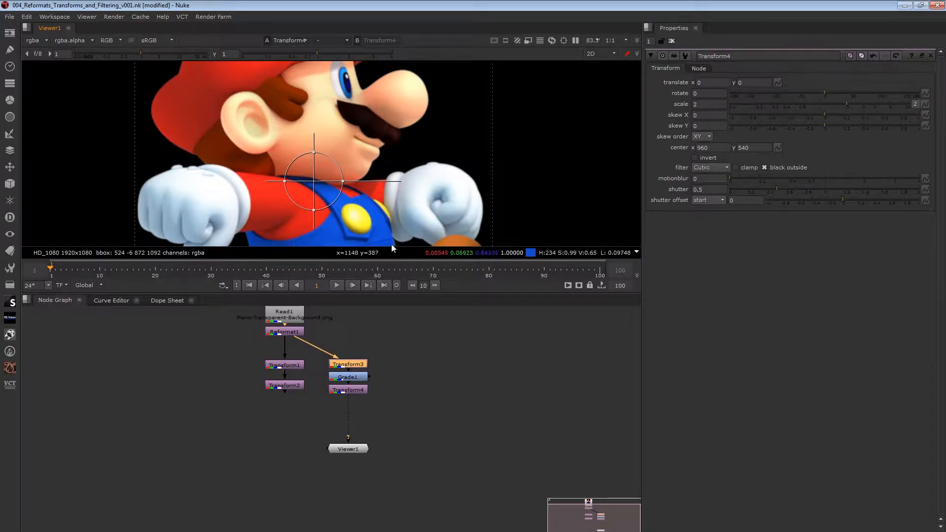
pyautogui.moveTo(293, 366); pyautogui.dragTo(295, 375)
pyautogui.click(384, 335)
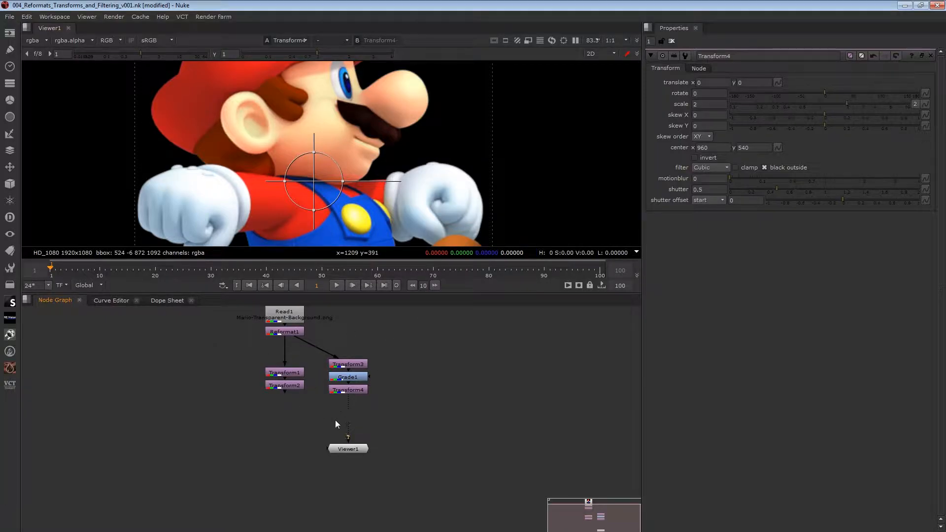
# - Toggle Grade1 off and on and compare the sharpness of Transform4's output in close-up around Mario's mouth
pyautogui.click(350, 378)
pyautogui.scroll(3, 389, 151)
pyautogui.scroll(2, 390, 152)
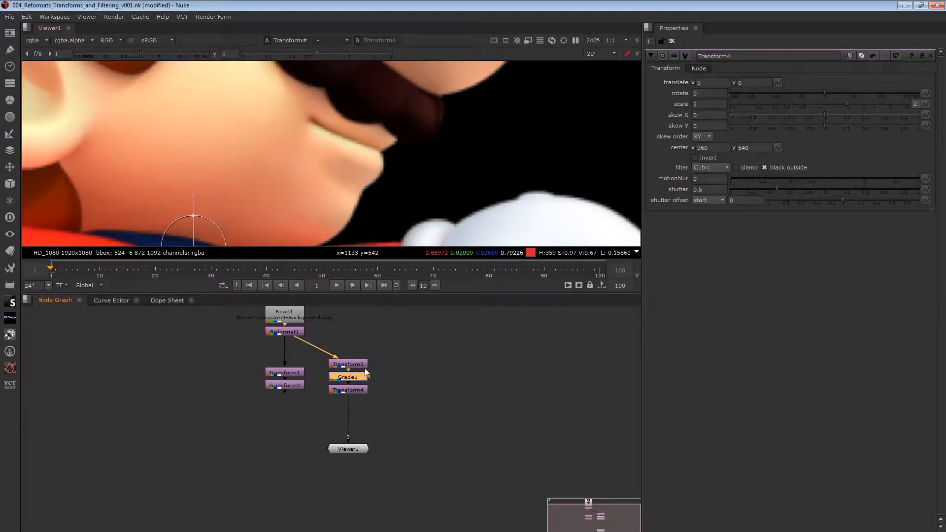
pyautogui.press('d')
pyautogui.press('d')
pyautogui.press('d')
pyautogui.press('d')
pyautogui.press('d')
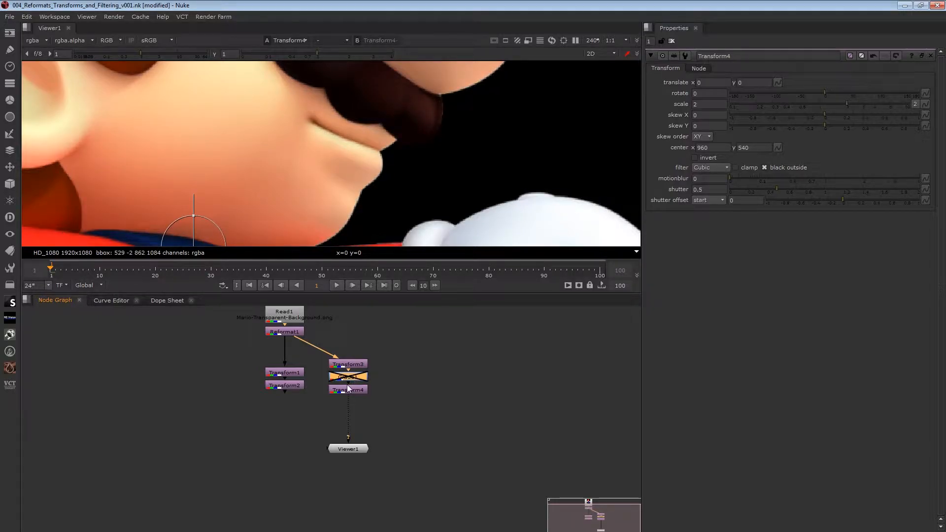
# - Replace Grade1 with a Blur node between Transform3 and Transform4, and disable the Blur to compare the outputs
pyautogui.press('Delete')
pyautogui.press('b')
pyautogui.click(352, 397)
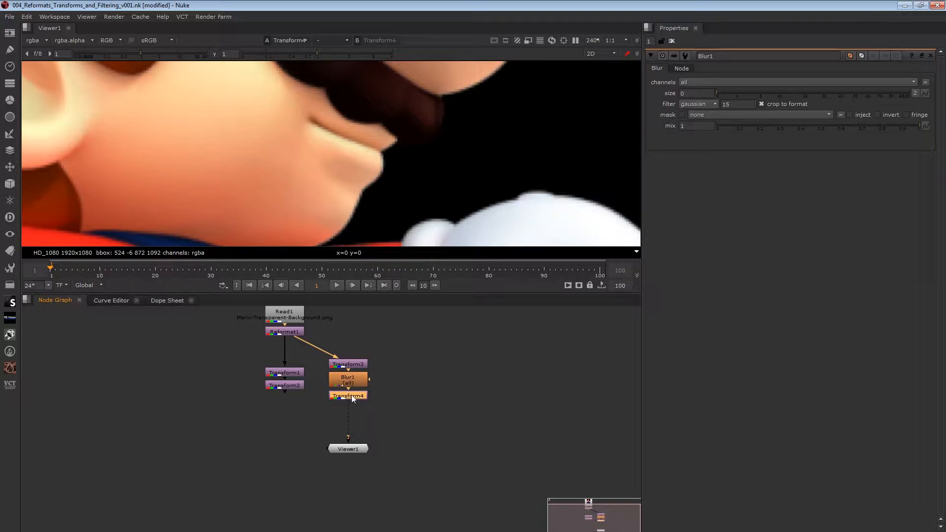
pyautogui.click(333, 384)
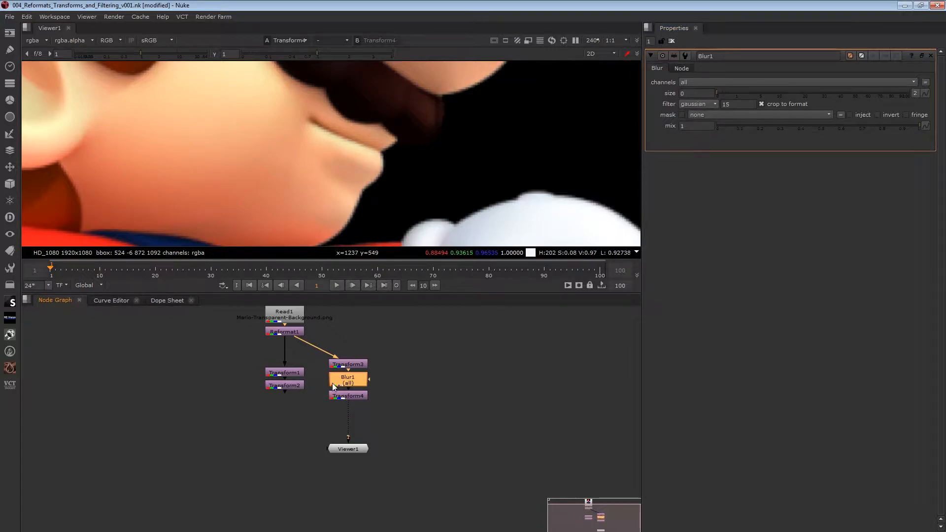
pyautogui.press('d')
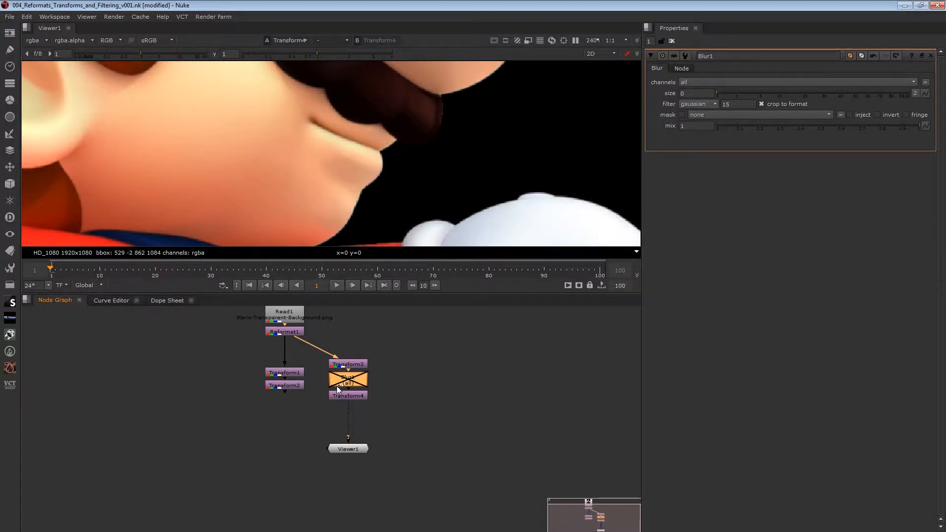
# - Replace the Blur node with a ColorCorrect node between Transform3 and Transform4, and delete the ColorCorrect node
pyautogui.press('Delete')
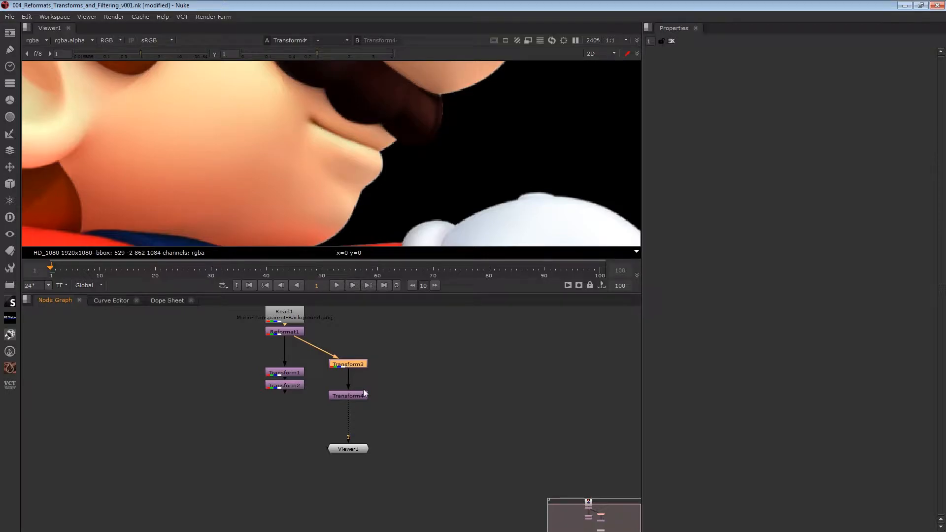
pyautogui.press('c')
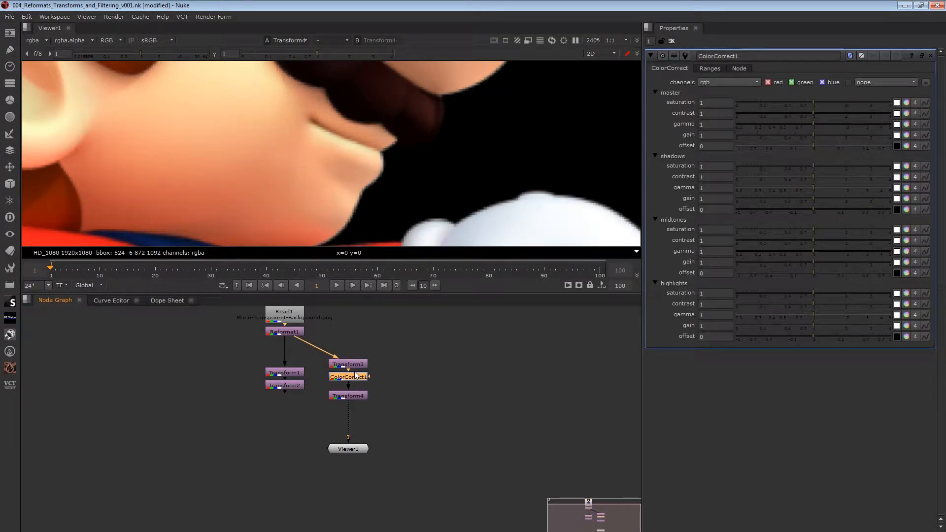
pyautogui.press('Delete')
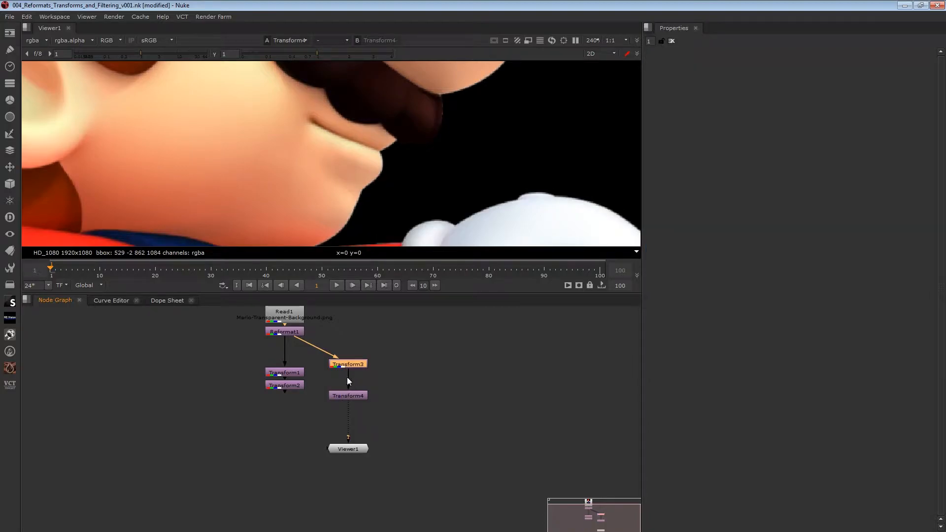
# - Delete Transform3 and Transform4, and leave Transform2 as the only node connected to the viewer
pyautogui.moveTo(350, 362); pyautogui.dragTo(319, 409)
pyautogui.press('Delete')
pyautogui.click(297, 386)
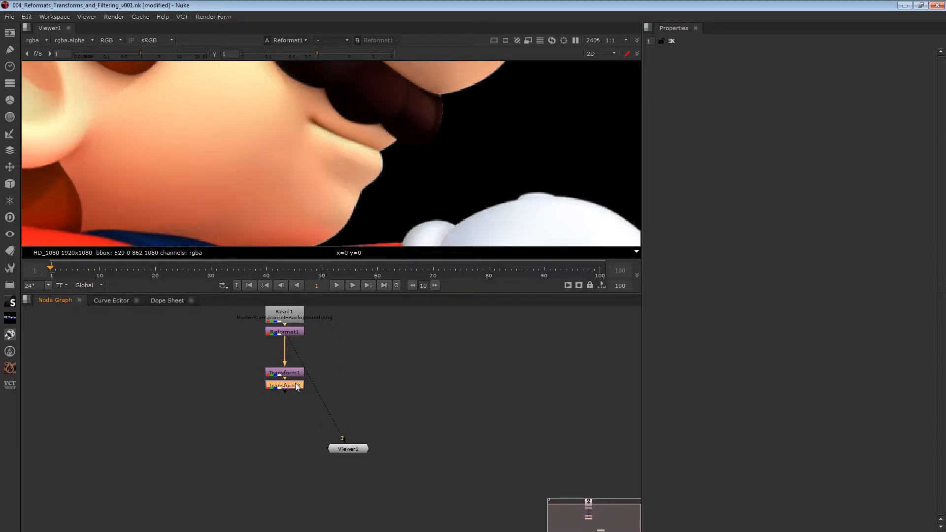
pyautogui.press('2')
pyautogui.scroll(-4, 341, 174)
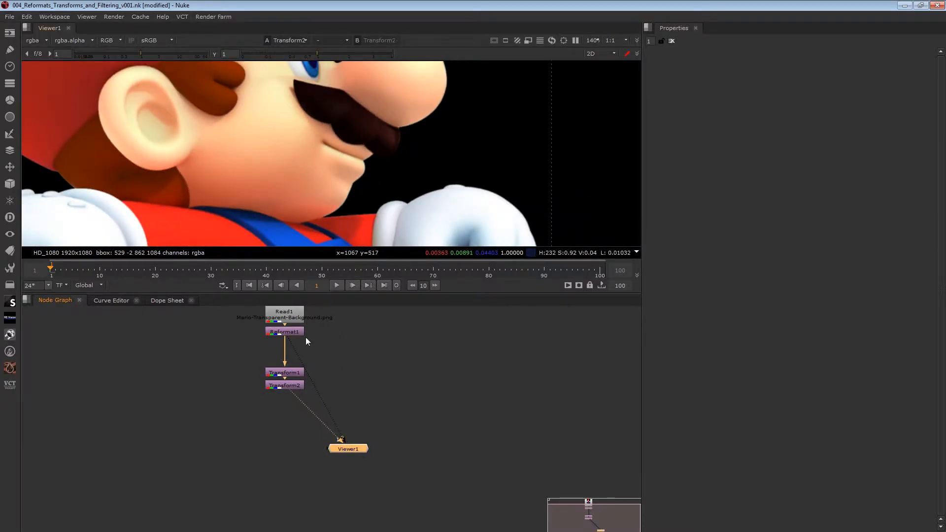
pyautogui.moveTo(298, 358); pyautogui.dragTo(295, 389)
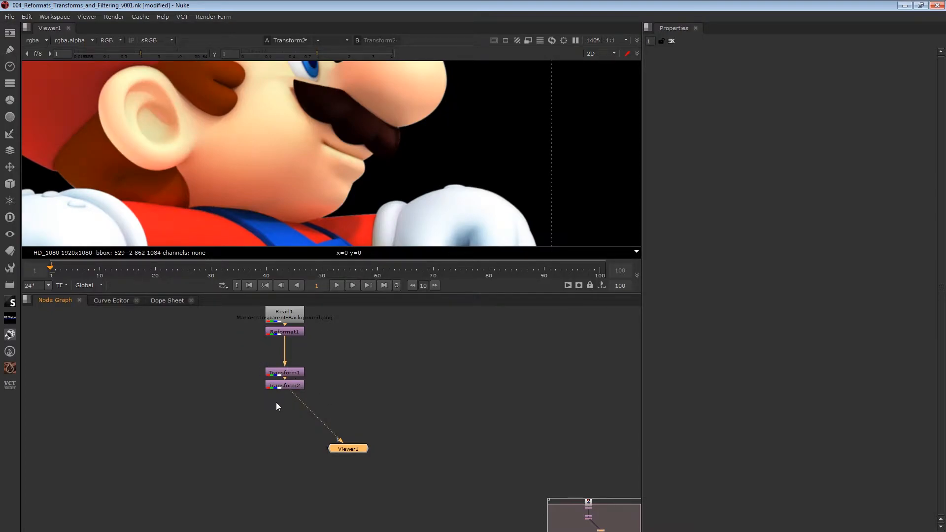
# - Add an unconnected Defocus node below Transform2 and delete it again
pyautogui.click(300, 443)
pyautogui.press('Tab')
pyautogui.write('DEF')
pyautogui.press('Return')
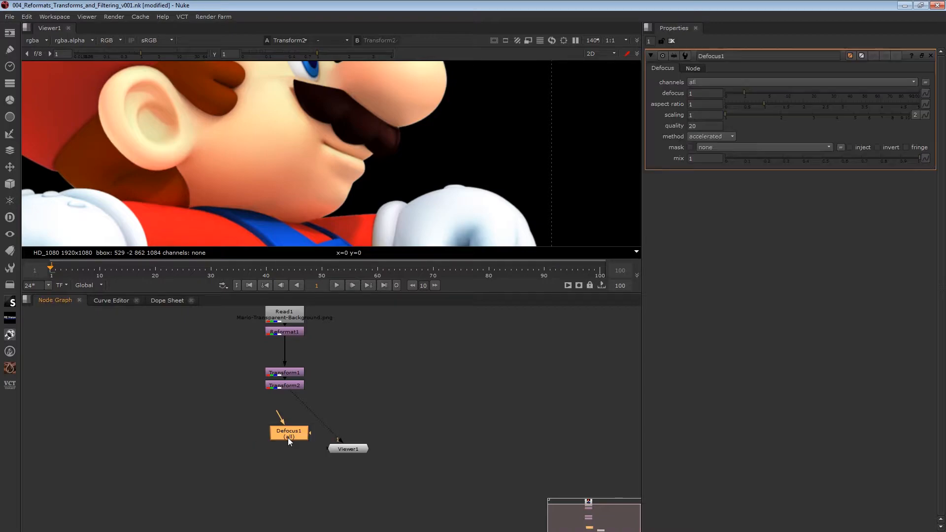
pyautogui.moveTo(288, 438); pyautogui.dragTo(286, 444)
pyautogui.press('Delete')
# - Align Viewer1 directly below Transform2 to tidy the remaining node chain, keeping Transform2 connected to viewer input 1
pyautogui.moveTo(347, 448); pyautogui.dragTo(282, 439)
pyautogui.moveTo(341, 443); pyautogui.dragTo(410, 413, button='middle')
pyautogui.moveTo(296, 387); pyautogui.dragTo(394, 440)
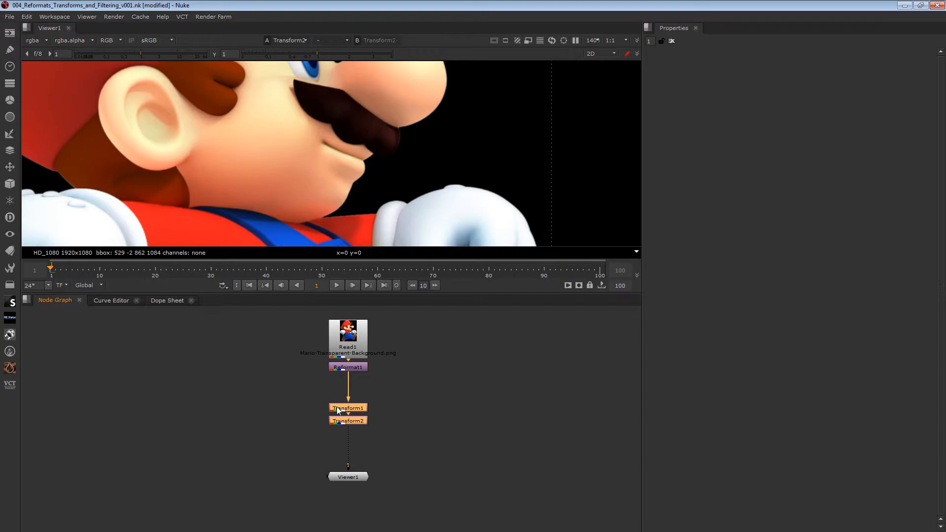
pyautogui.moveTo(321, 386); pyautogui.dragTo(373, 437)
pyautogui.click(395, 437)
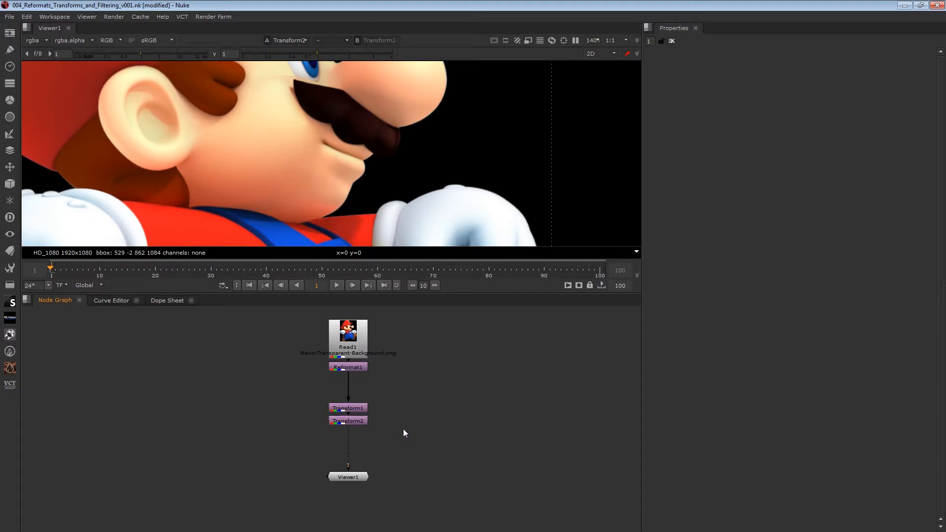
pyautogui.scroll(-3, 384, 404)
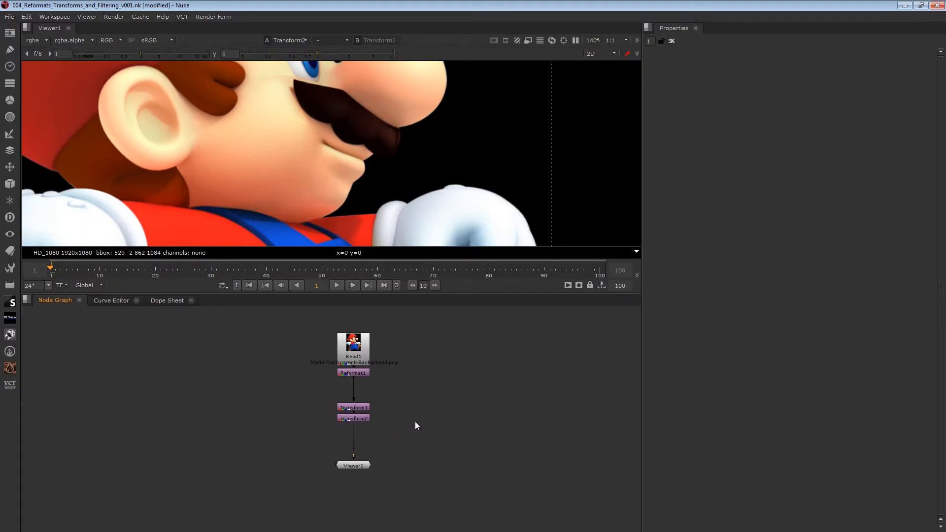
pyautogui.scroll(2, 394, 423)
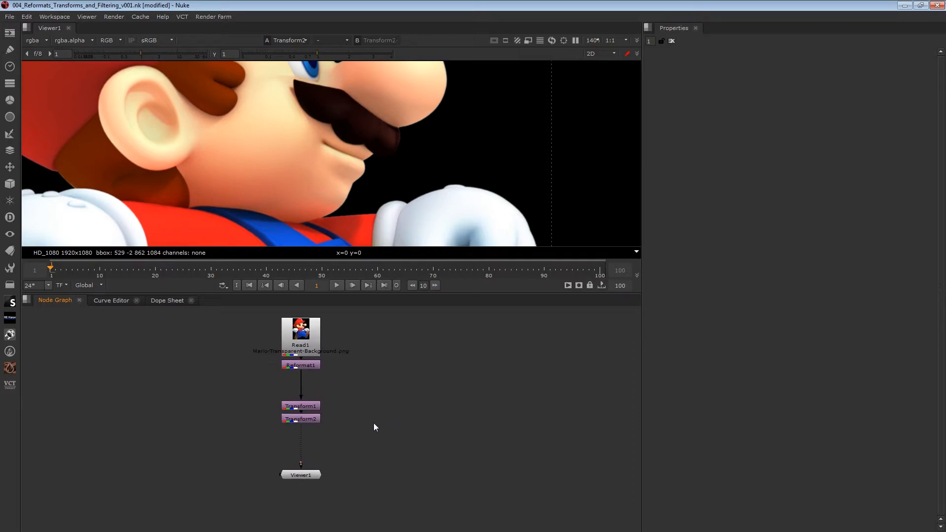
pyautogui.scroll(-3, 375, 425)
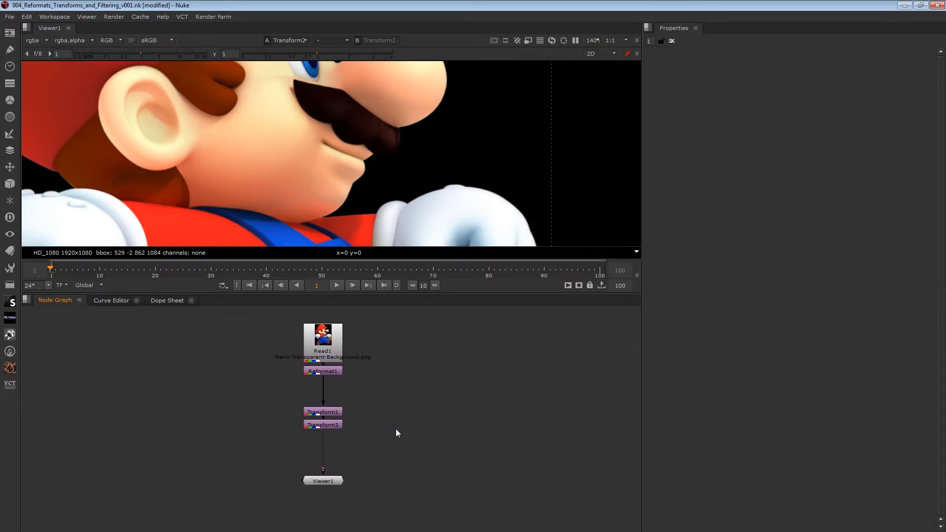